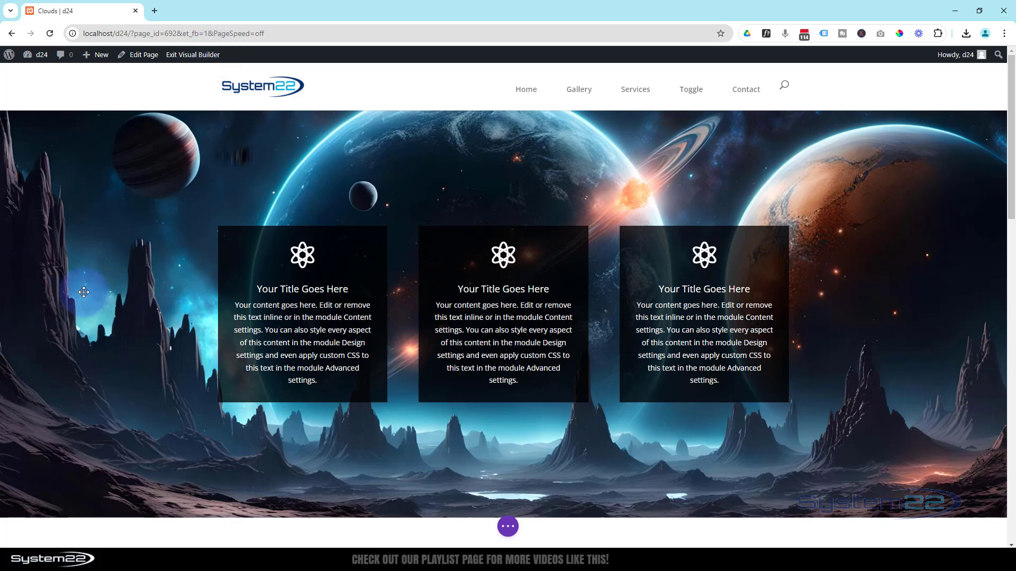
# Open the settings of the hero section behind the three blurbs and remove its planets background image
pyautogui.moveTo(136, 273)
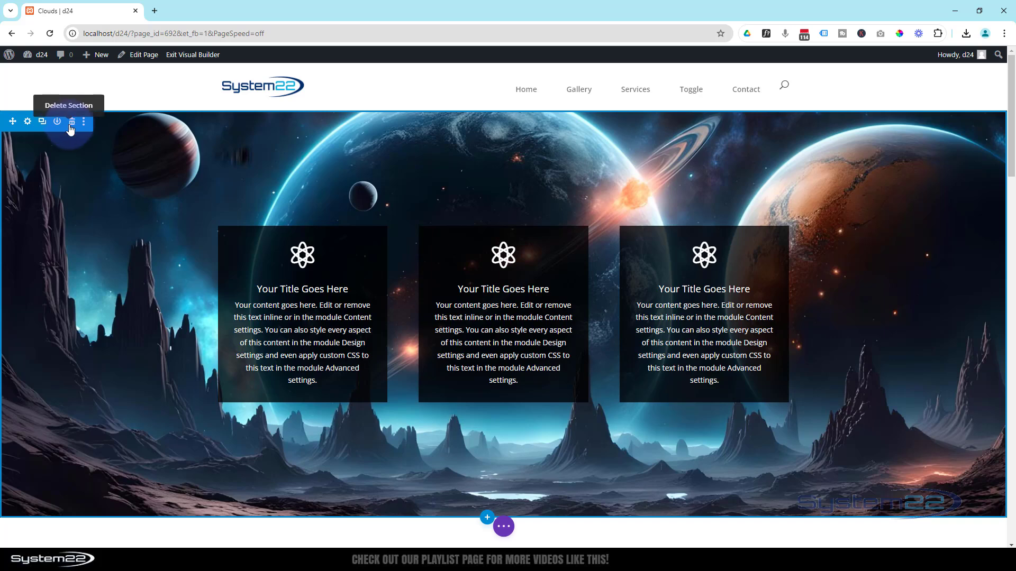
pyautogui.click(27, 124)
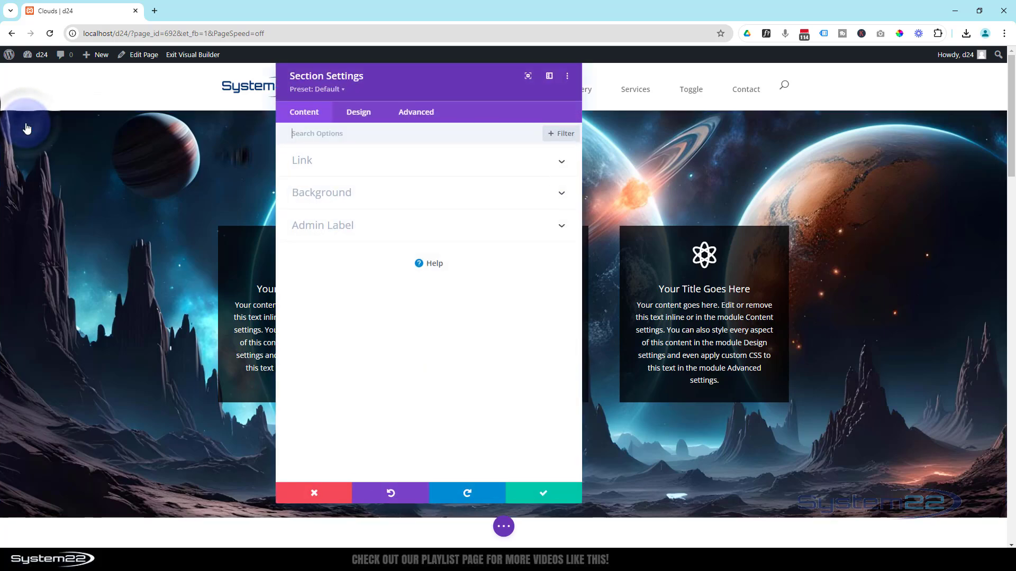
pyautogui.click(341, 196)
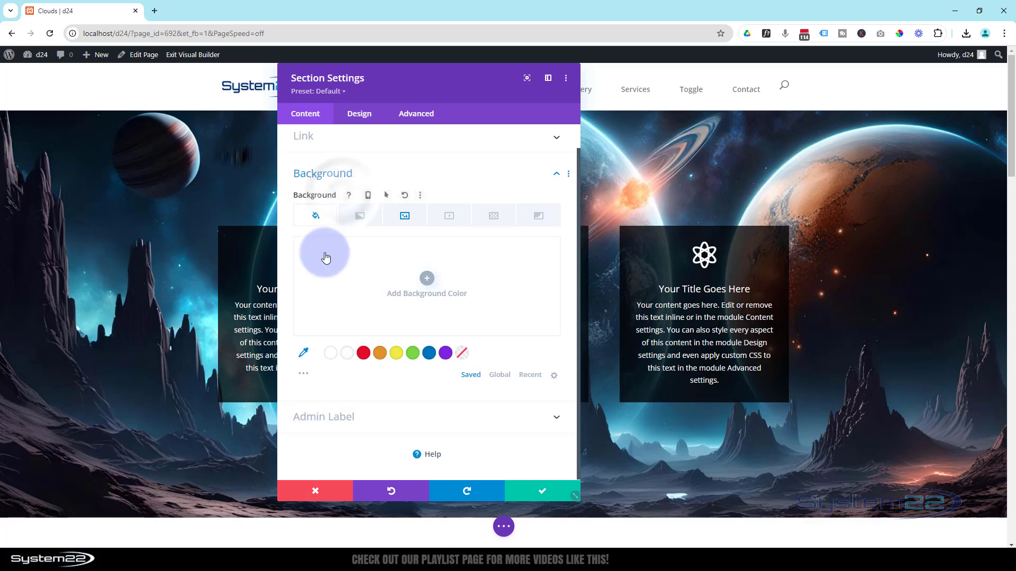
pyautogui.click(405, 217)
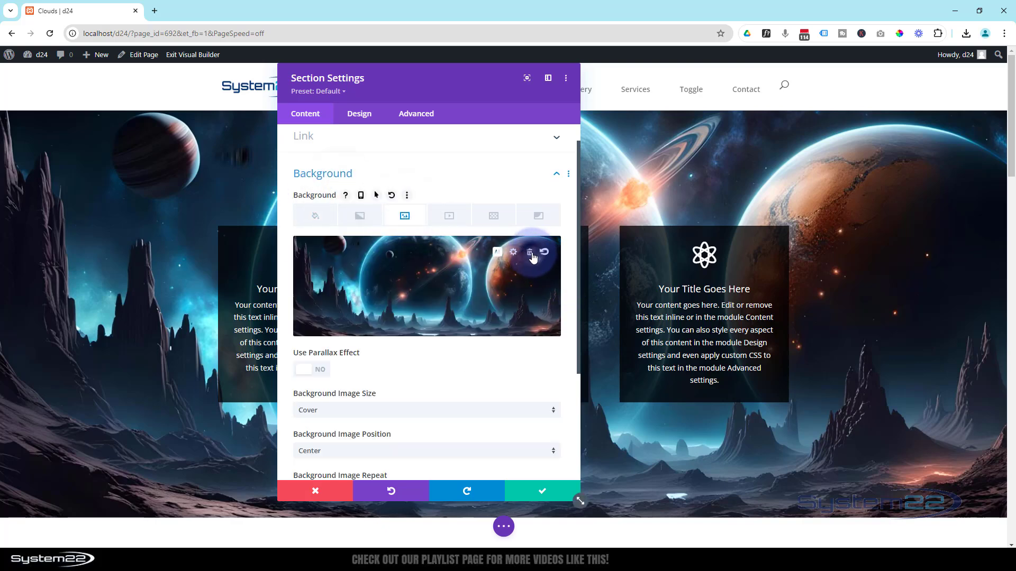
pyautogui.click(531, 255)
# Set the section's background color to the saved blue #0c71c3
pyautogui.moveTo(439, 94); pyautogui.dragTo(517, 102)
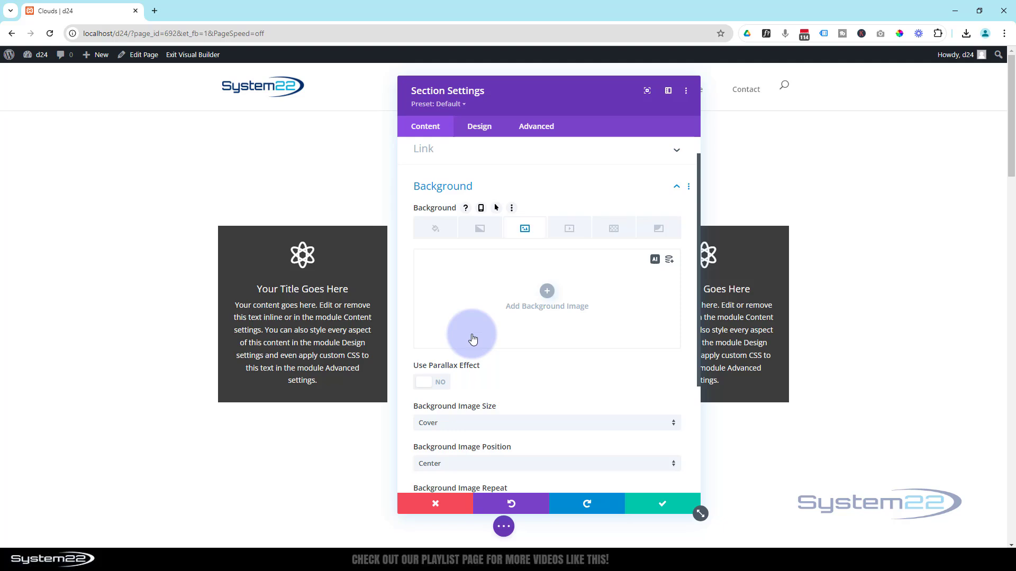
pyautogui.click(431, 236)
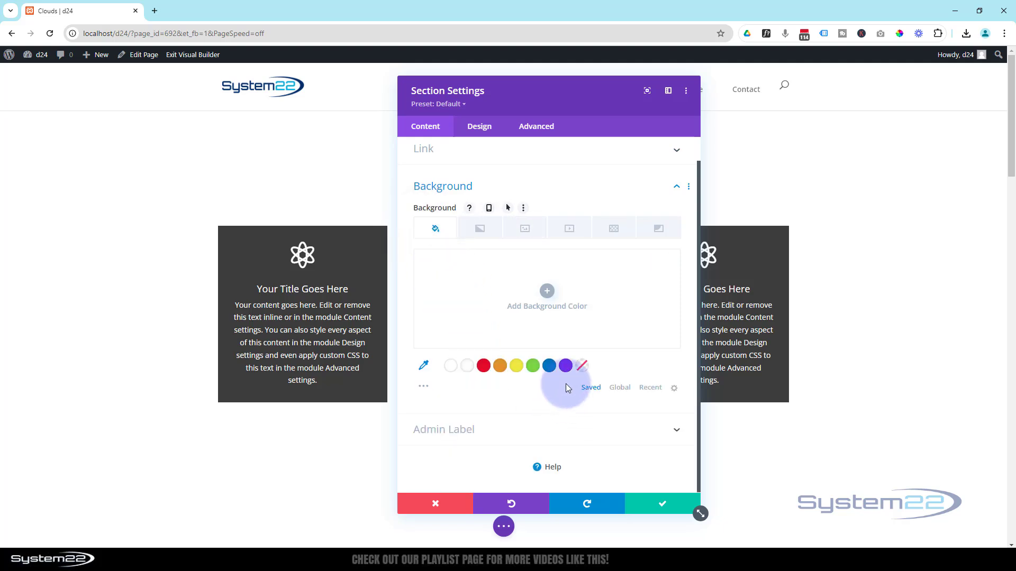
pyautogui.click(551, 371)
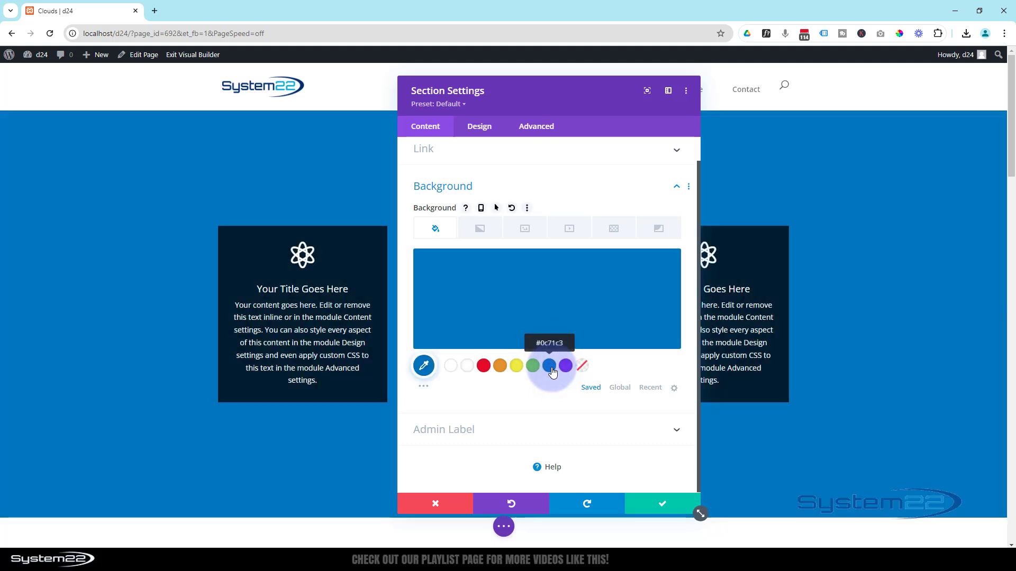
# Add the pink and teal mountain cloudscape USoktomeffMoLTuNpCPV-1-ovoc9.jpg from the media library as the section's background image
pyautogui.click(526, 234)
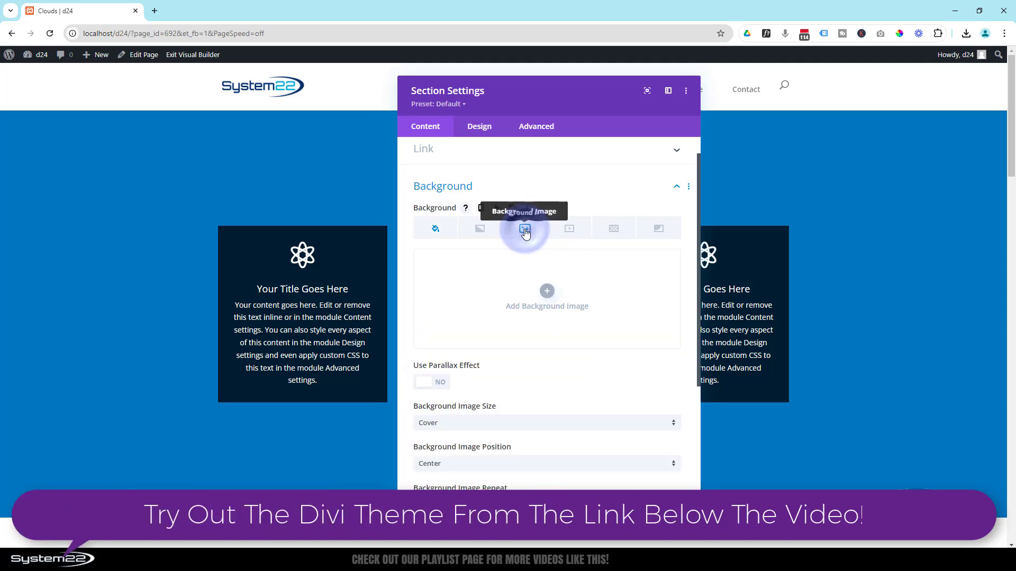
pyautogui.click(547, 293)
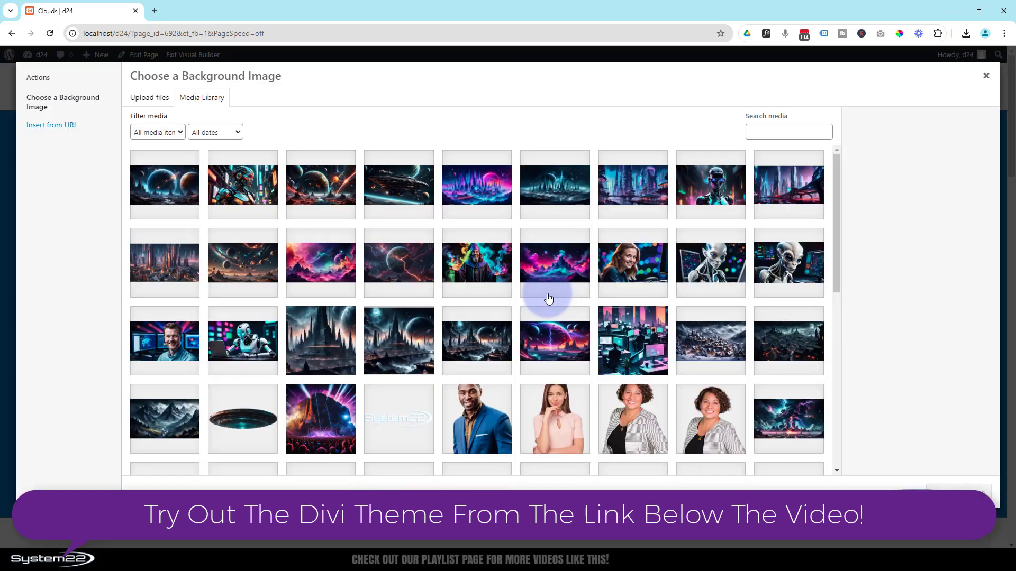
pyautogui.click(556, 264)
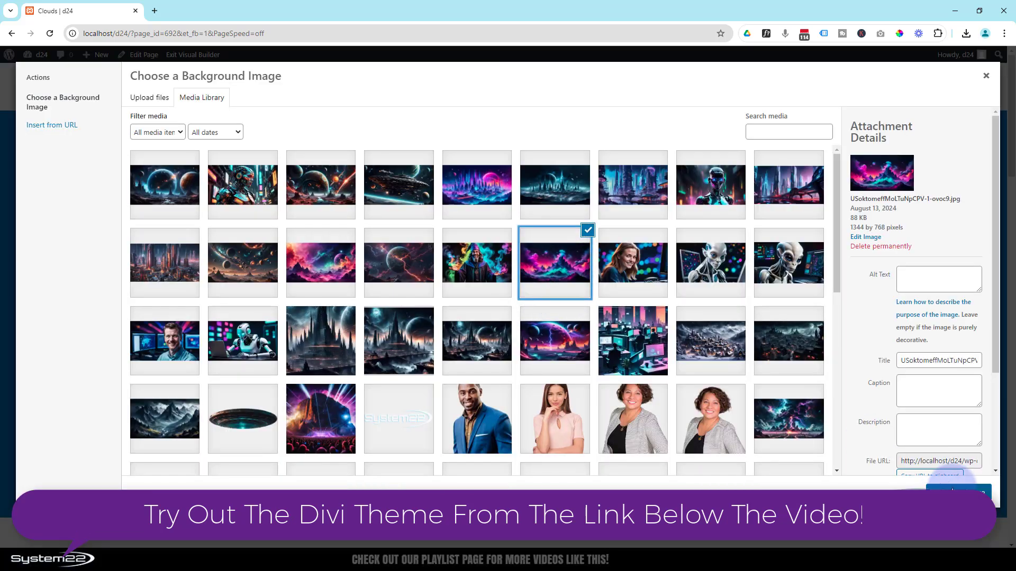
pyautogui.click(960, 493)
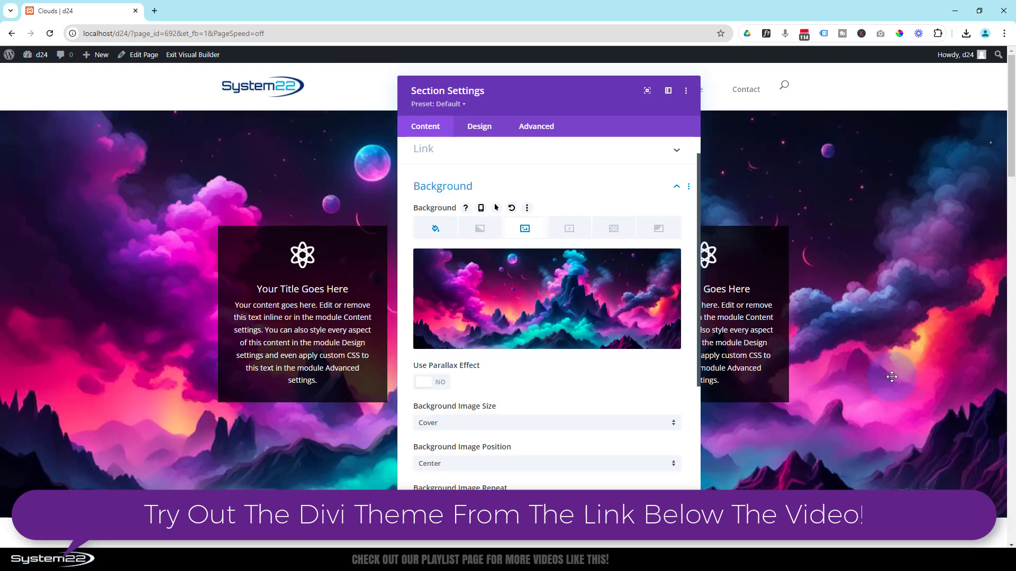
# Try the Multiply, Screen and Overlay blend modes on the section's background image
pyautogui.moveTo(550, 334)
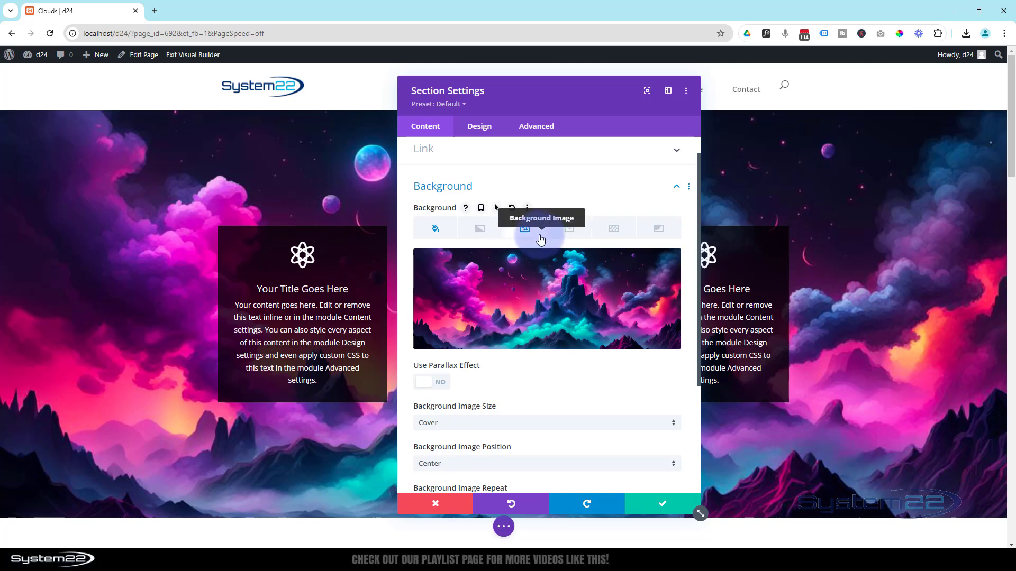
pyautogui.scroll(-3, 570, 271)
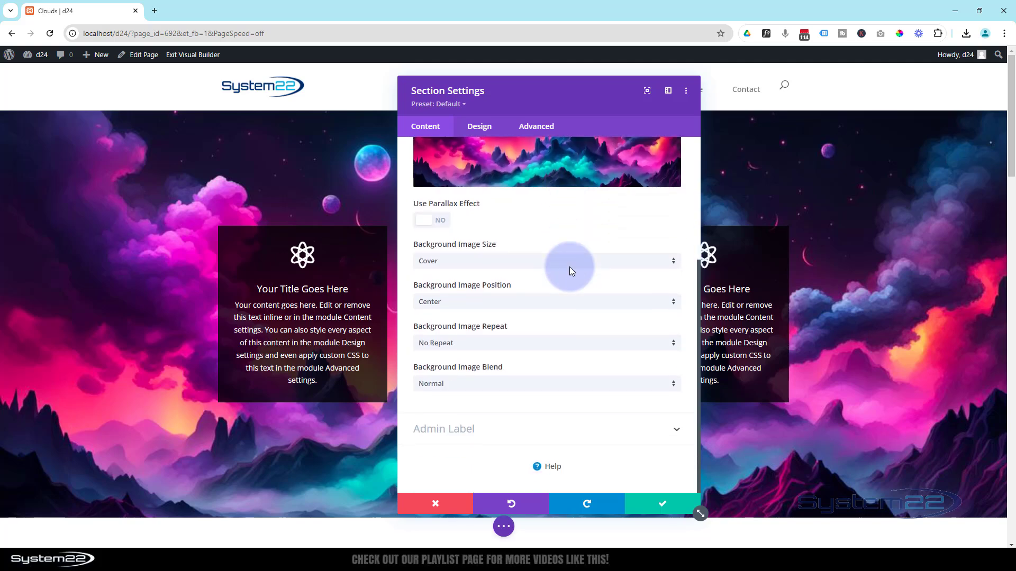
pyautogui.click(562, 391)
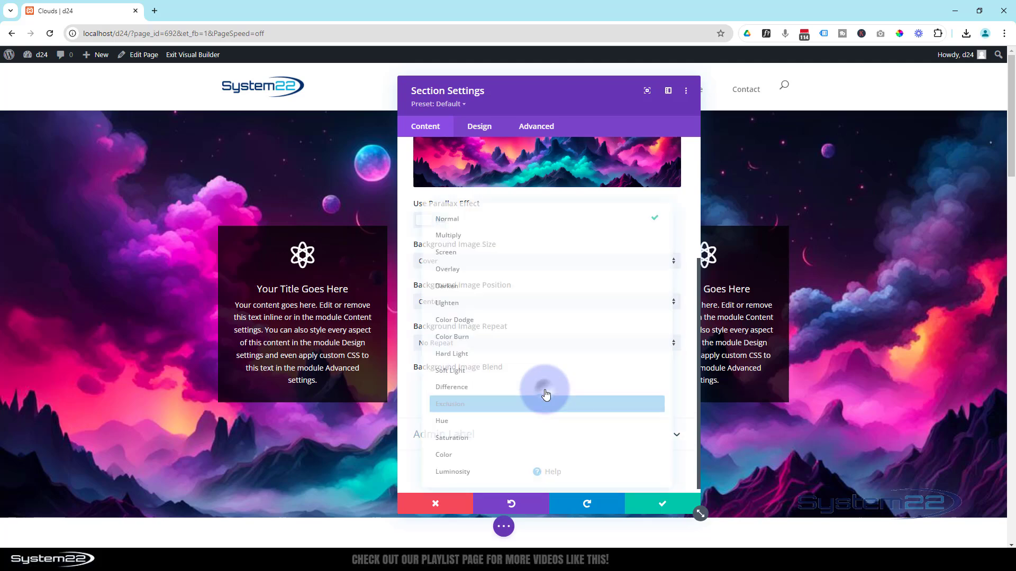
pyautogui.click(446, 232)
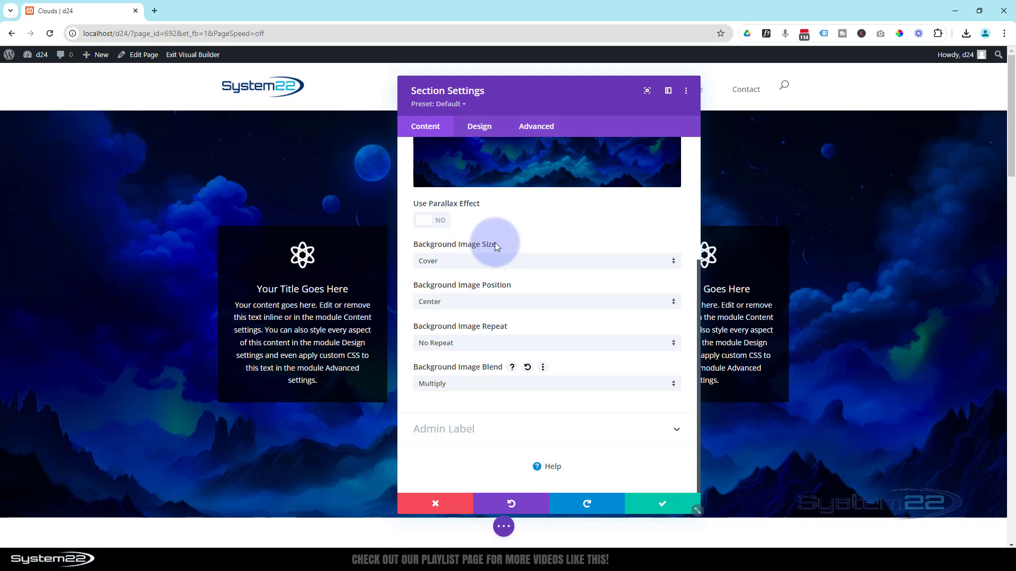
pyautogui.click(508, 386)
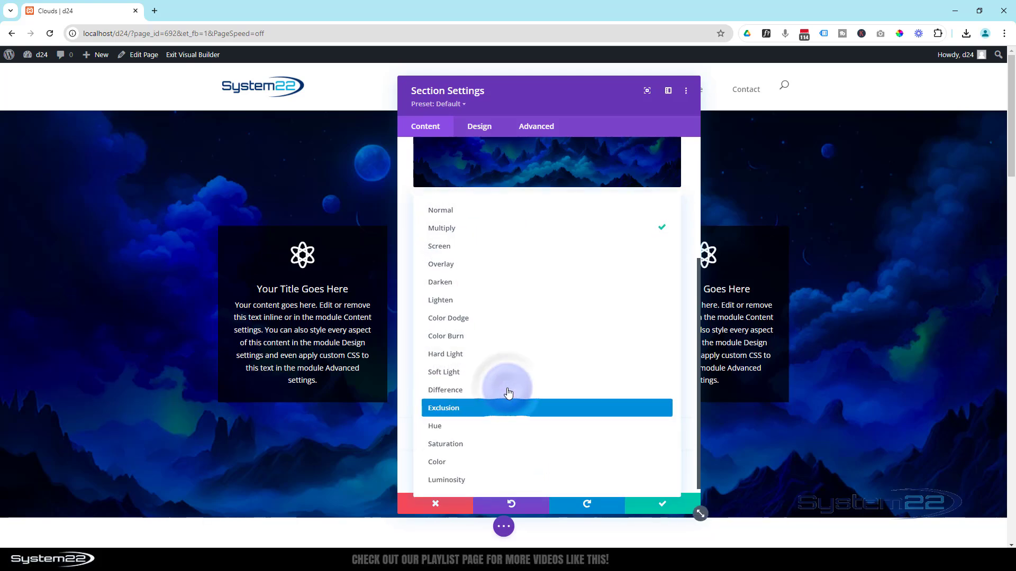
pyautogui.click(445, 251)
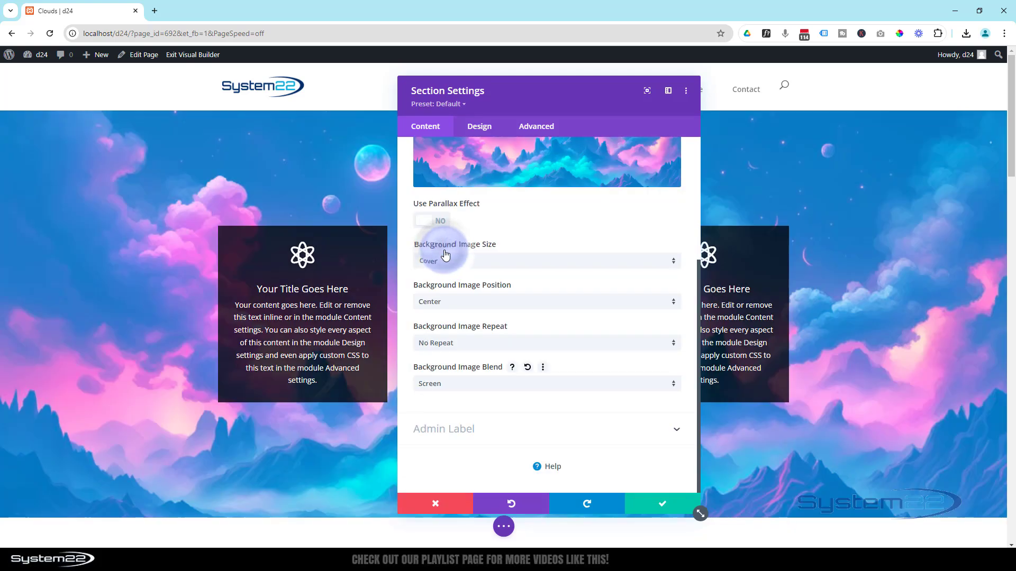
pyautogui.click(504, 382)
pyautogui.click(463, 271)
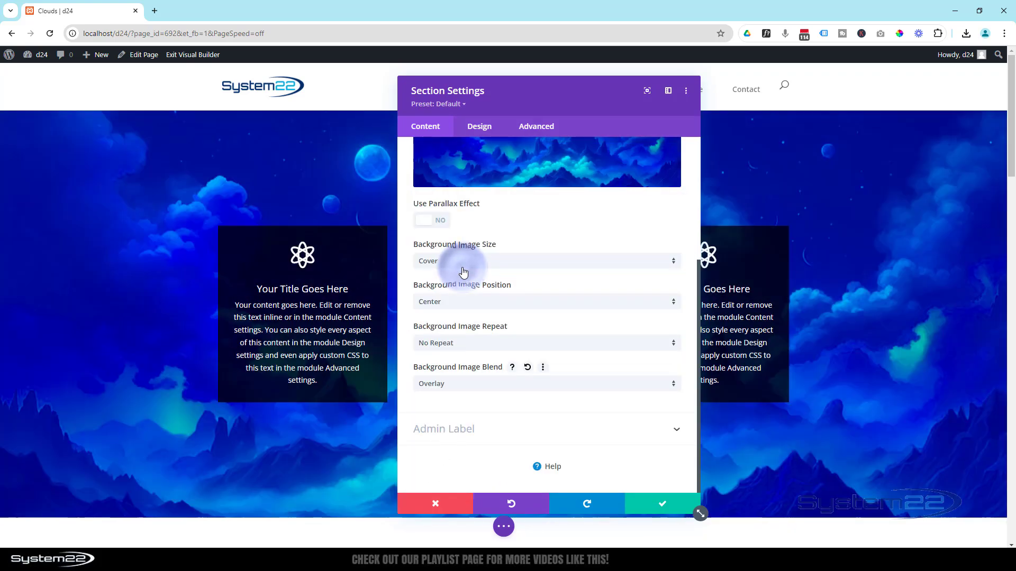
# Try the Darken, Lighten, Color Dodge and Color Burn blend modes on the section's background image
pyautogui.click(467, 391)
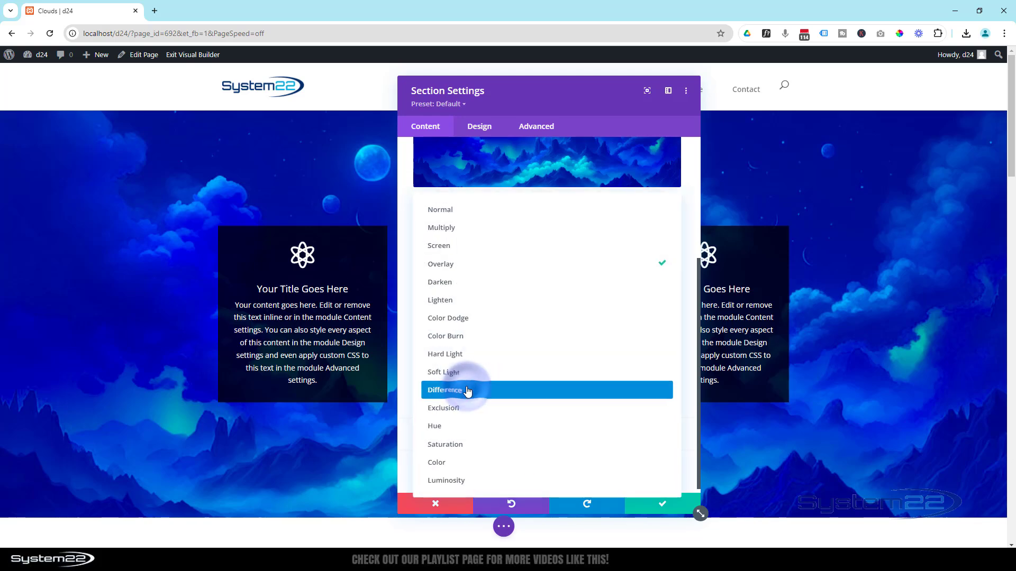
pyautogui.click(455, 288)
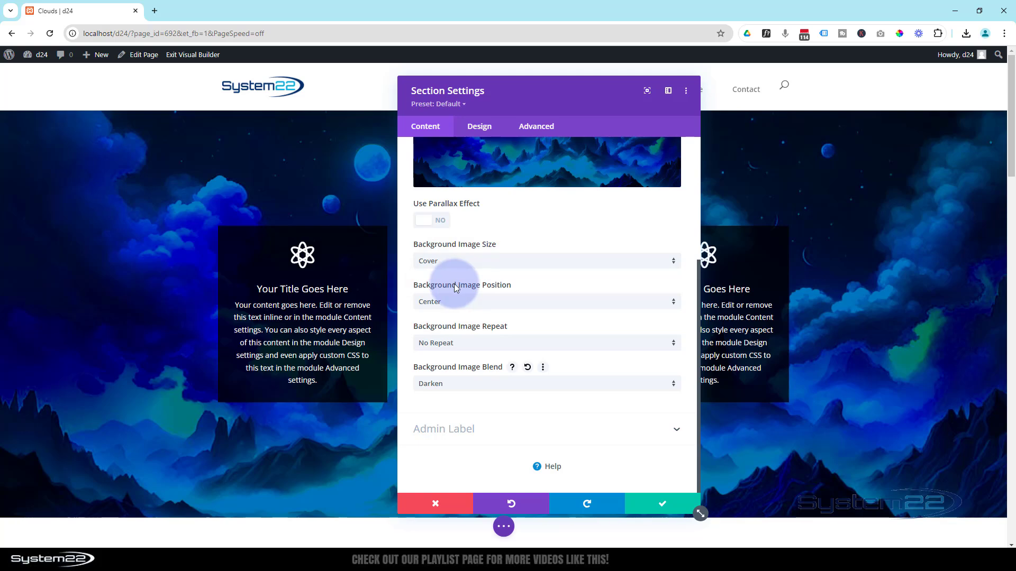
pyautogui.click(461, 383)
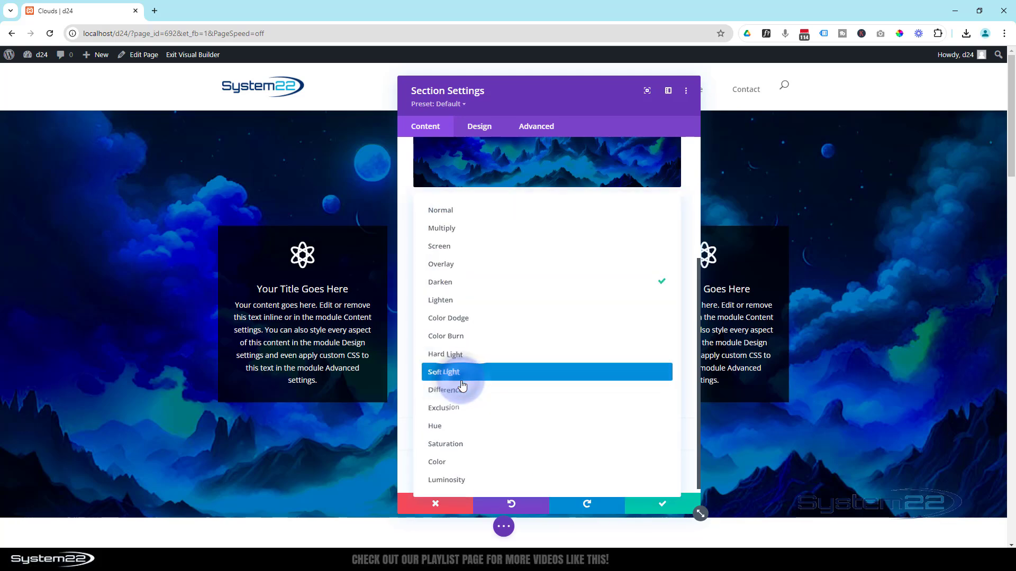
pyautogui.click(448, 300)
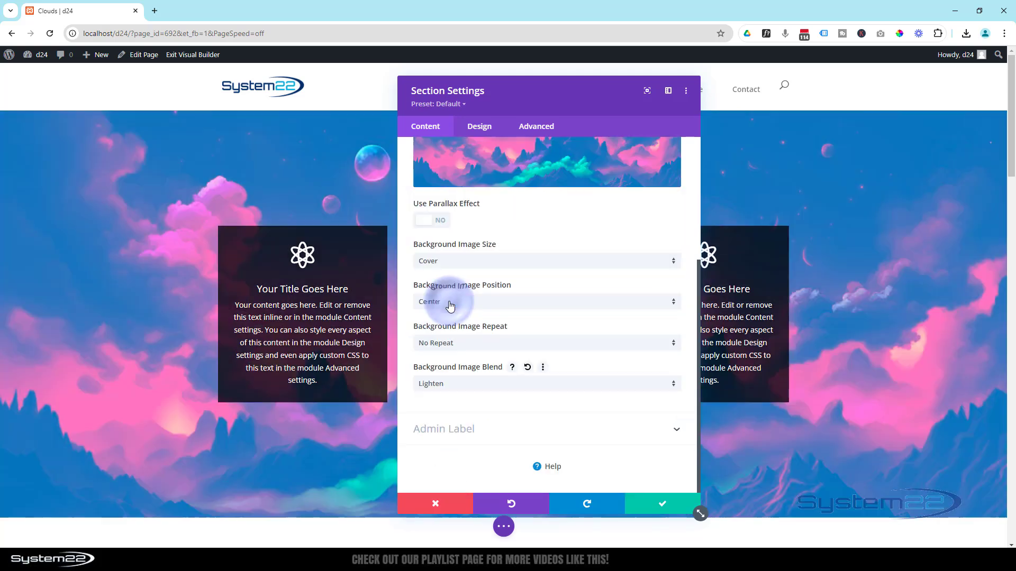
pyautogui.click(458, 386)
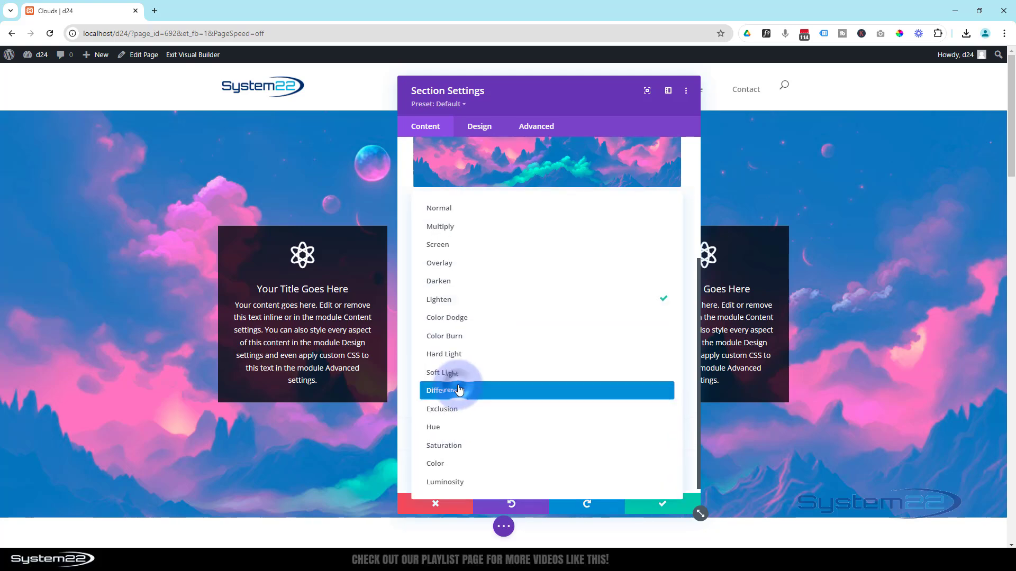
pyautogui.click(451, 318)
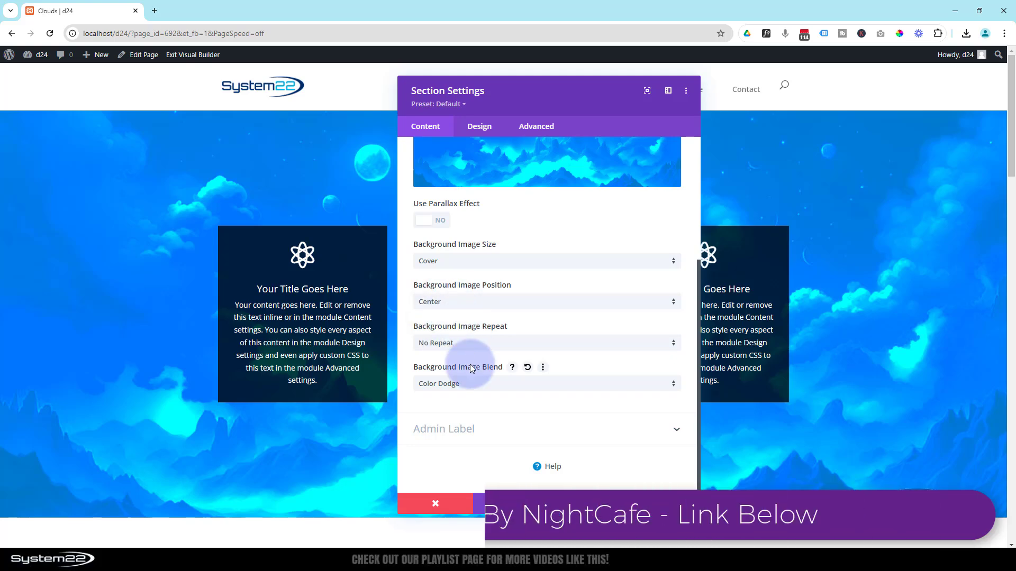
pyautogui.click(470, 385)
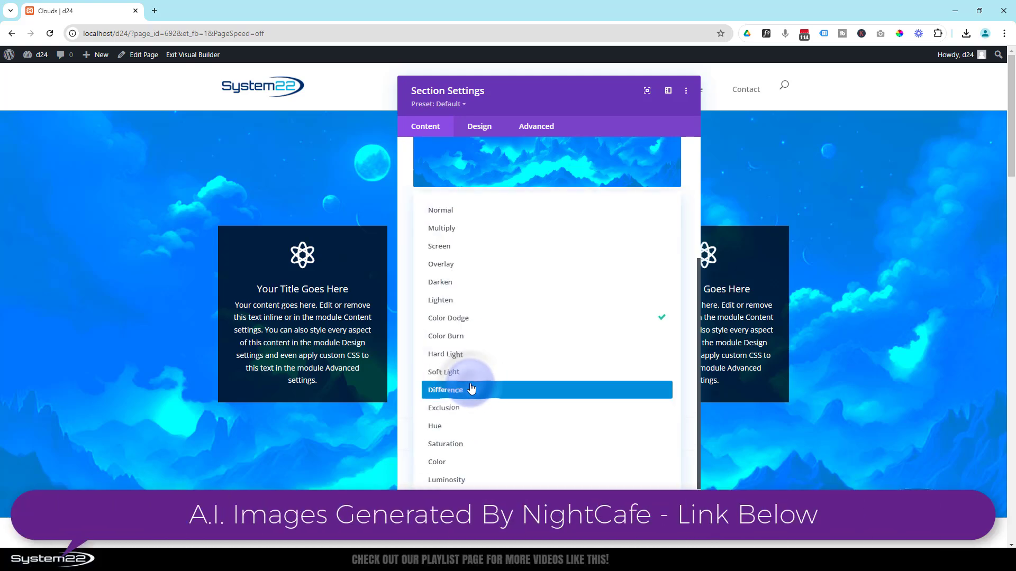
pyautogui.click(461, 342)
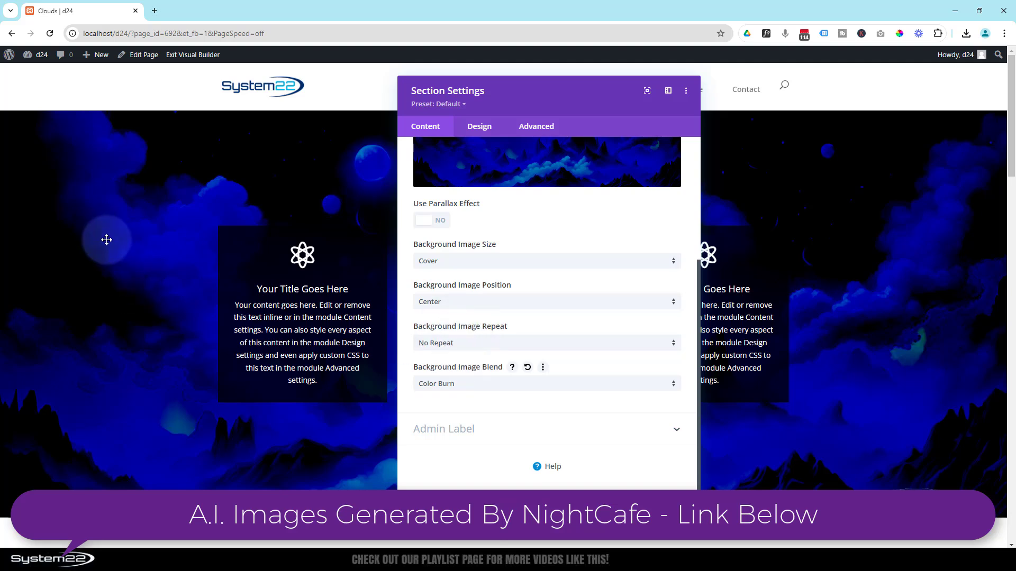
# Try the Exclusion, Hue, Saturation and Color blend modes on the section's background image
pyautogui.click(461, 385)
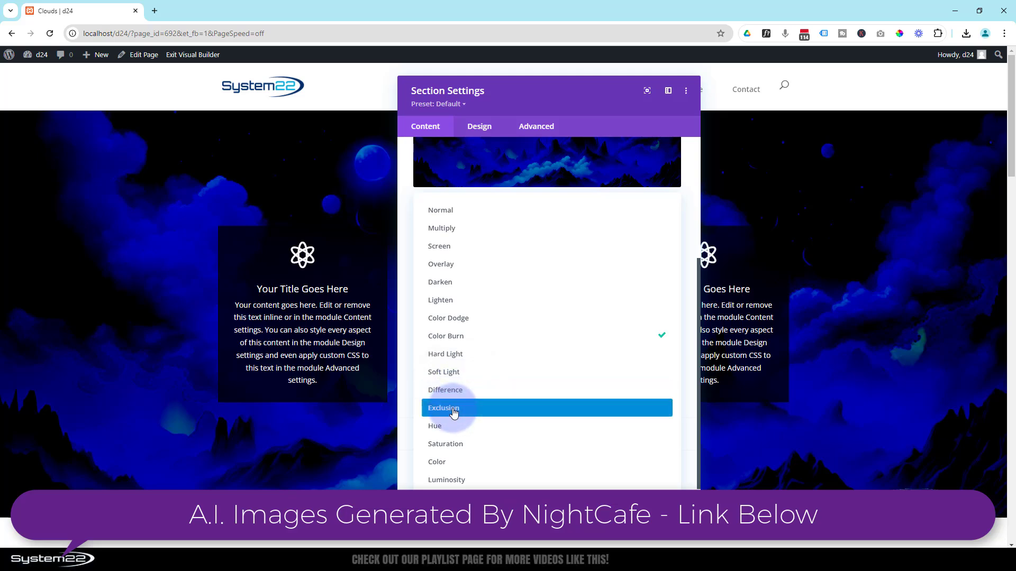
pyautogui.click(454, 408)
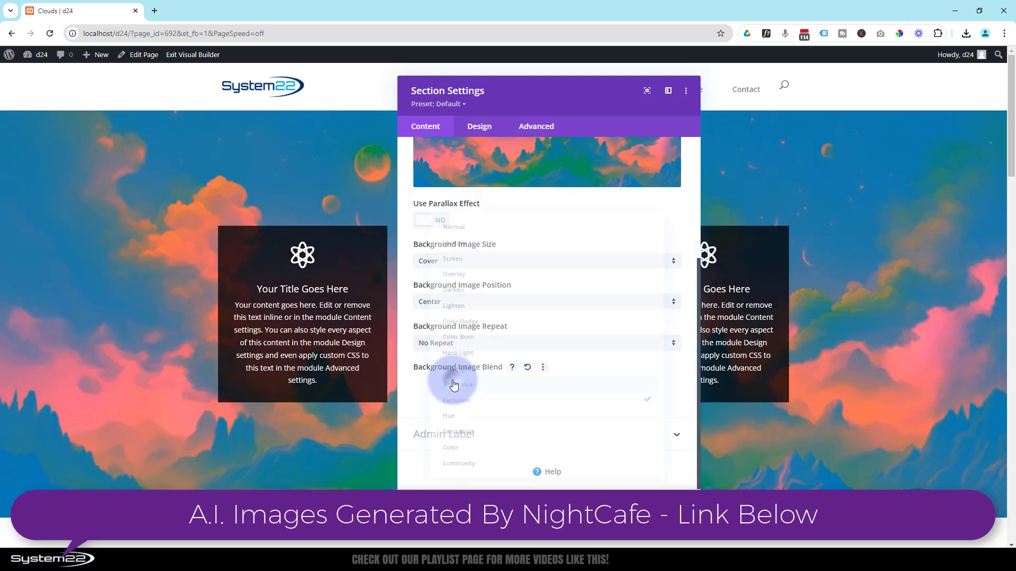
pyautogui.click(454, 384)
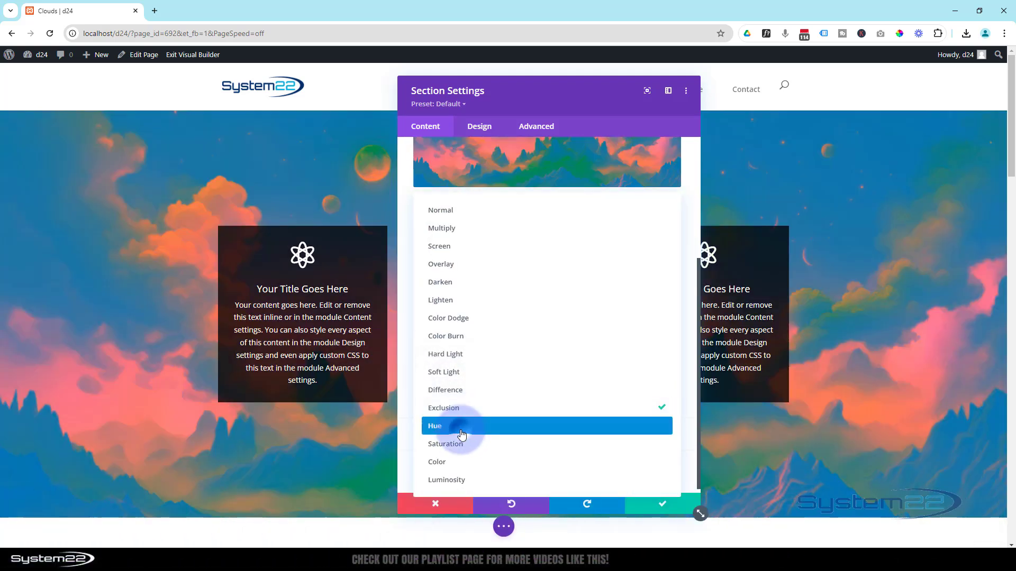
pyautogui.click(462, 431)
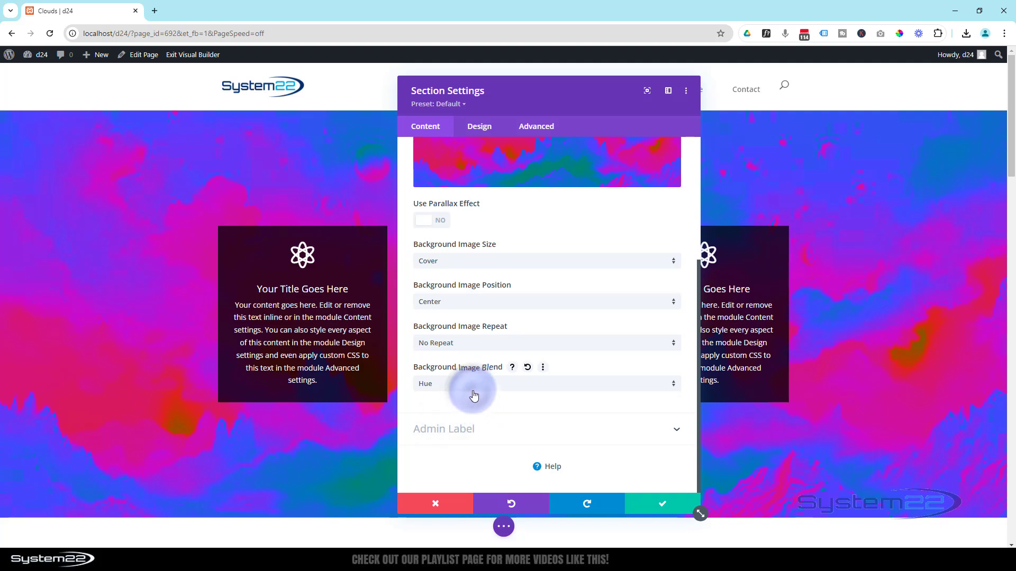
pyautogui.click(472, 390)
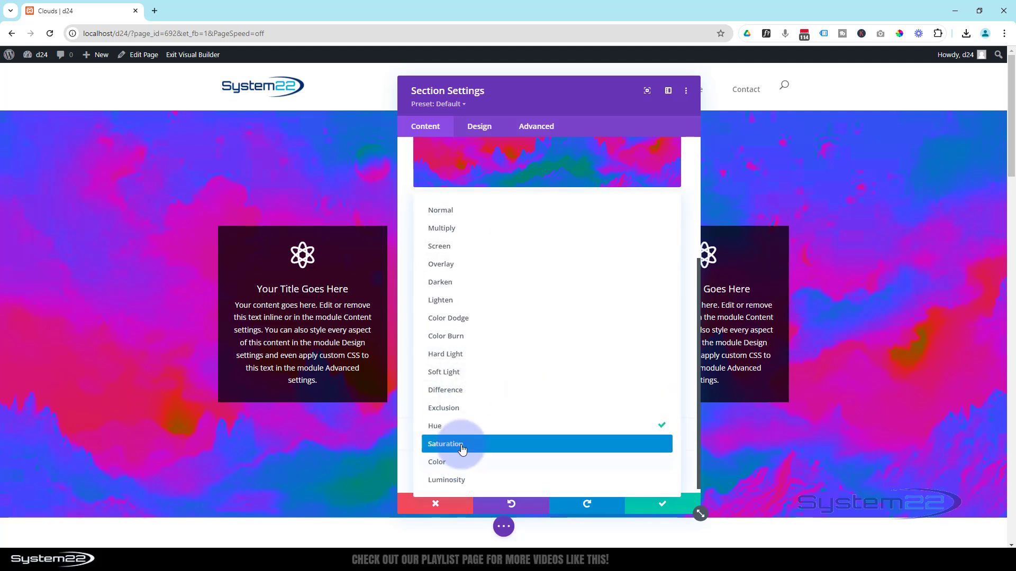
pyautogui.click(462, 447)
pyautogui.click(468, 387)
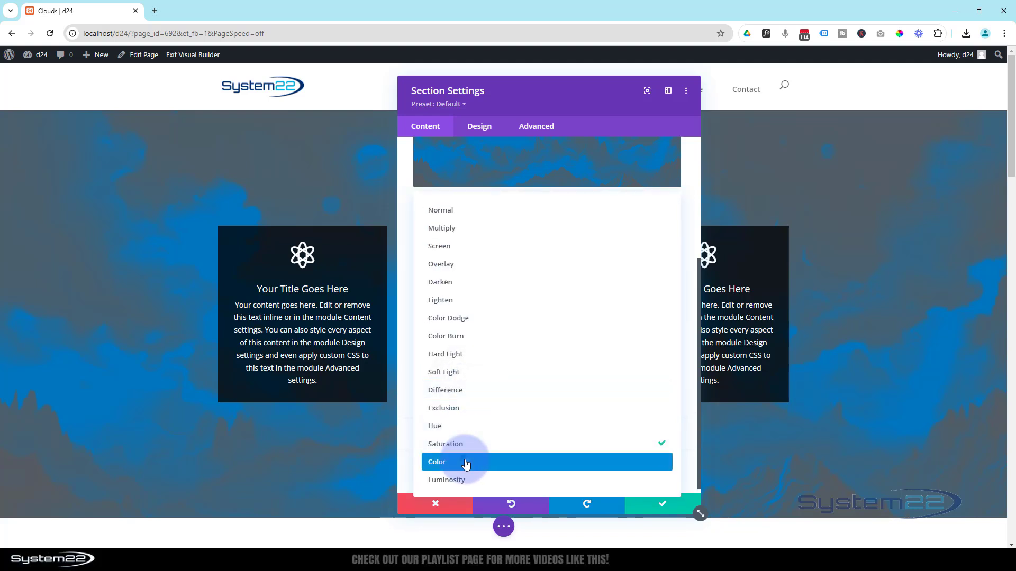
pyautogui.click(466, 462)
# Set the background image blend to Luminosity and move the settings window aside to uncover more of the section
pyautogui.click(472, 388)
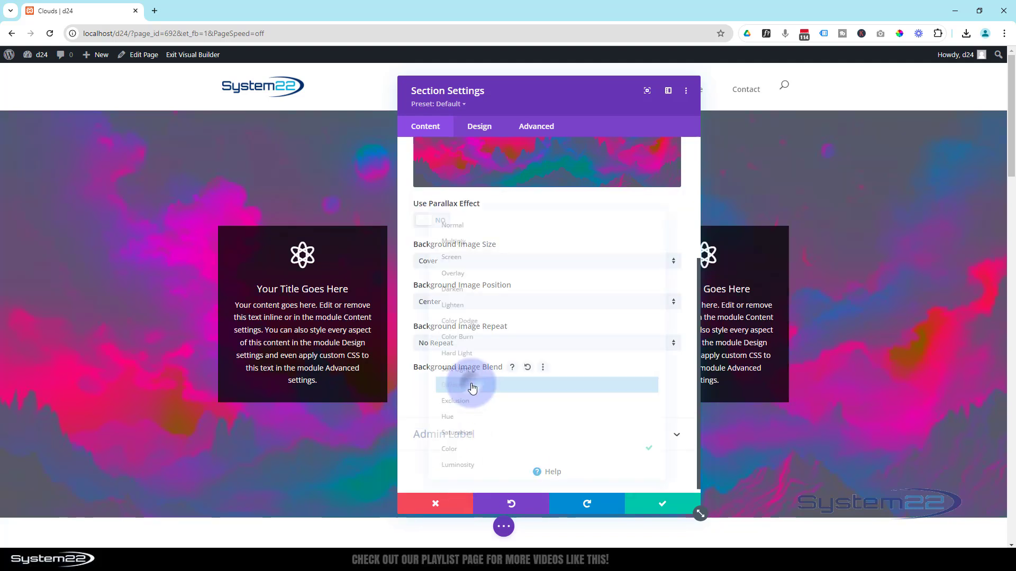
pyautogui.click(474, 481)
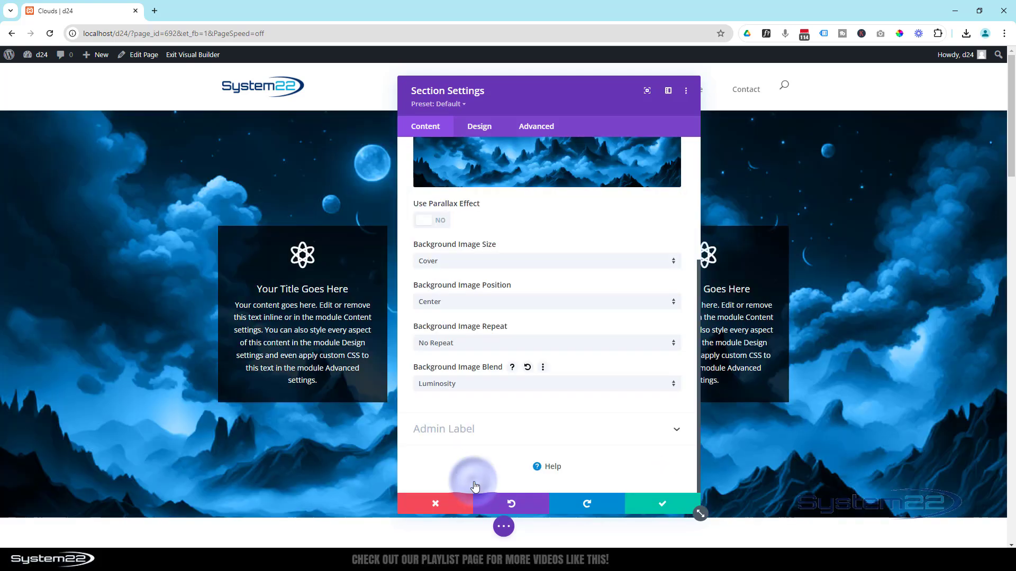
pyautogui.moveTo(591, 105); pyautogui.dragTo(700, 72)
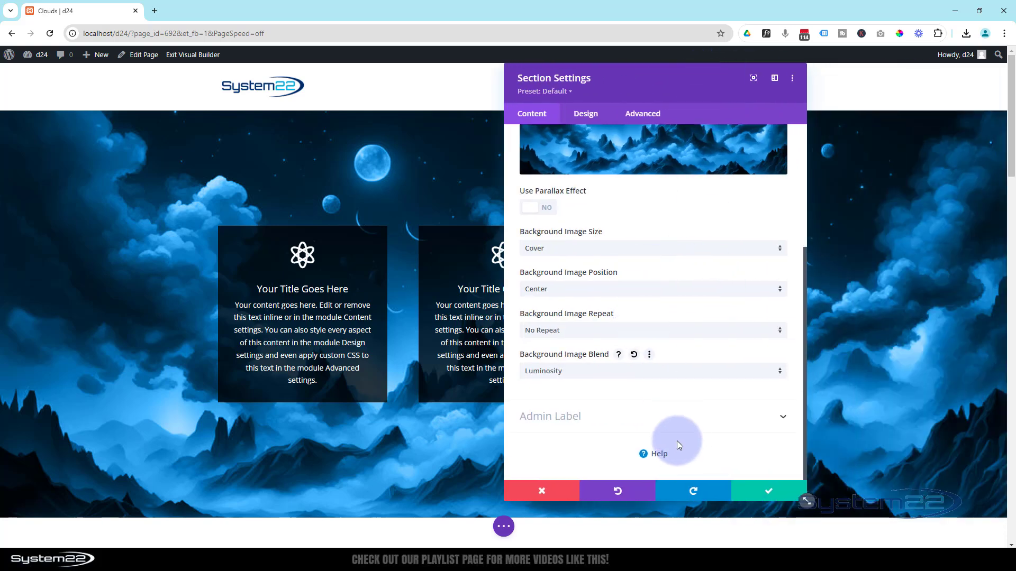
# Set the section's background image blend to Multiply
pyautogui.scroll(2, 677, 440)
pyautogui.scroll(-2, 677, 440)
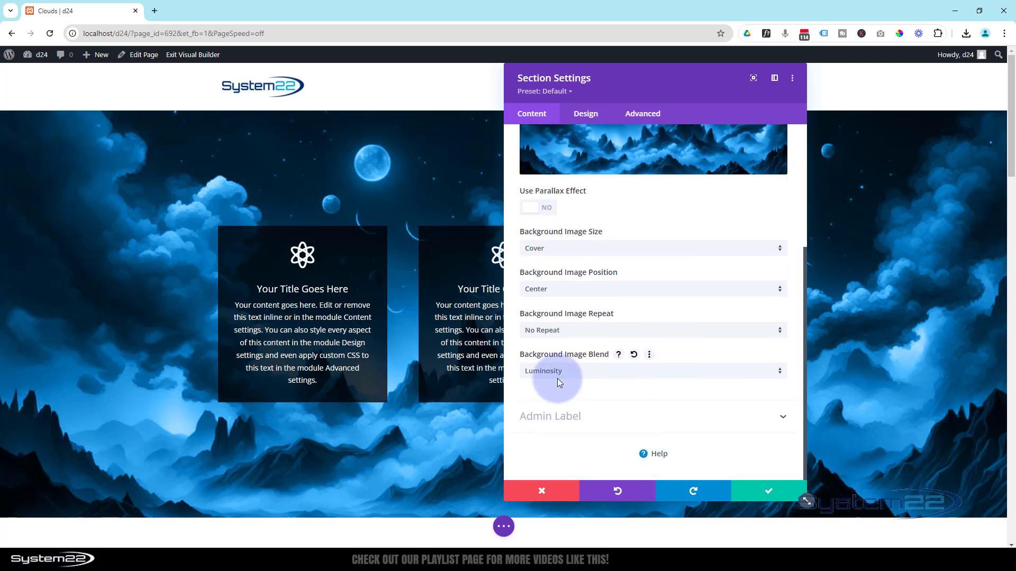
pyautogui.click(589, 372)
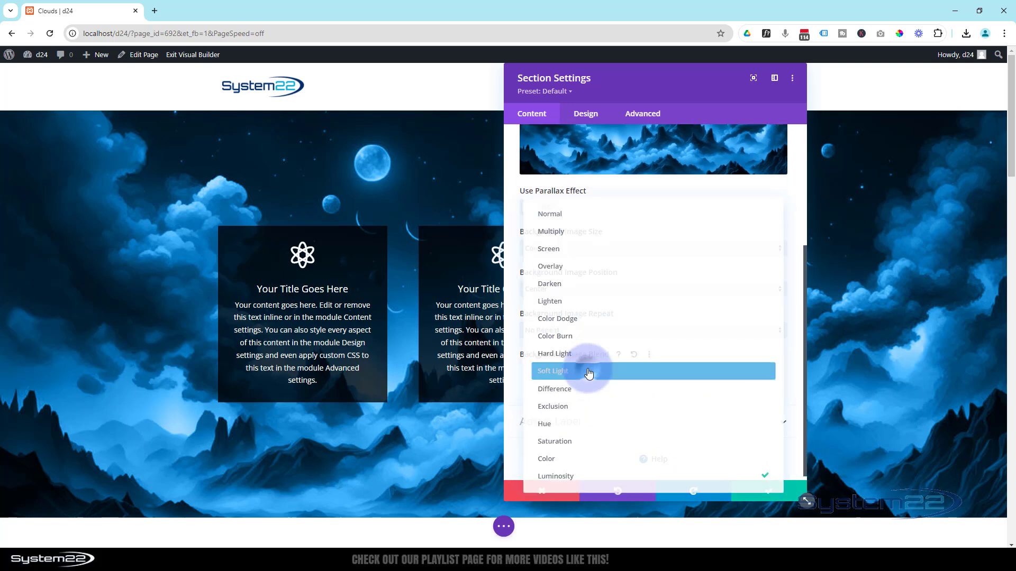
pyautogui.click(551, 230)
# Remove both the blue background color and the cloudscape background image from the section
pyautogui.scroll(3, 617, 348)
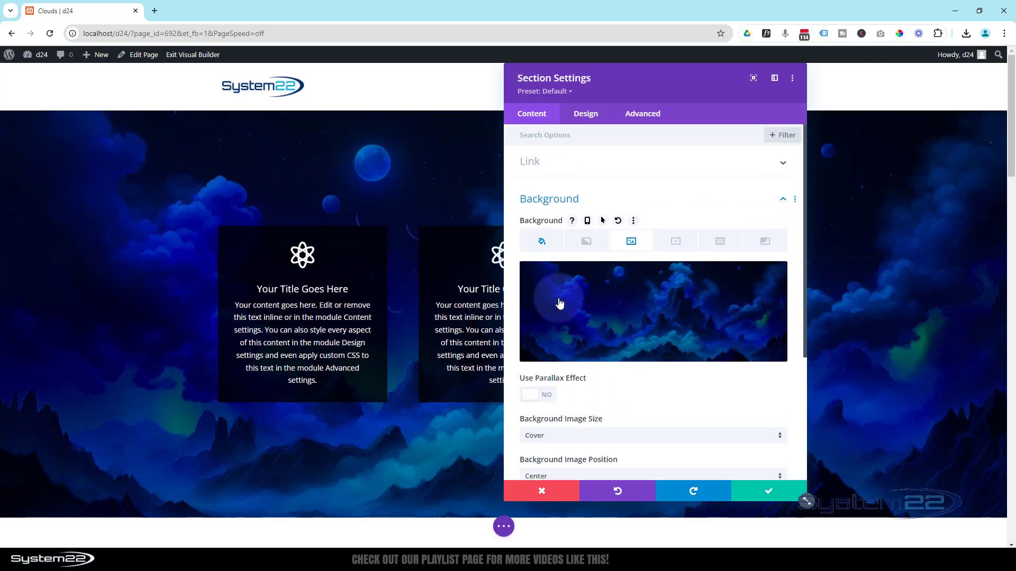
pyautogui.click(541, 243)
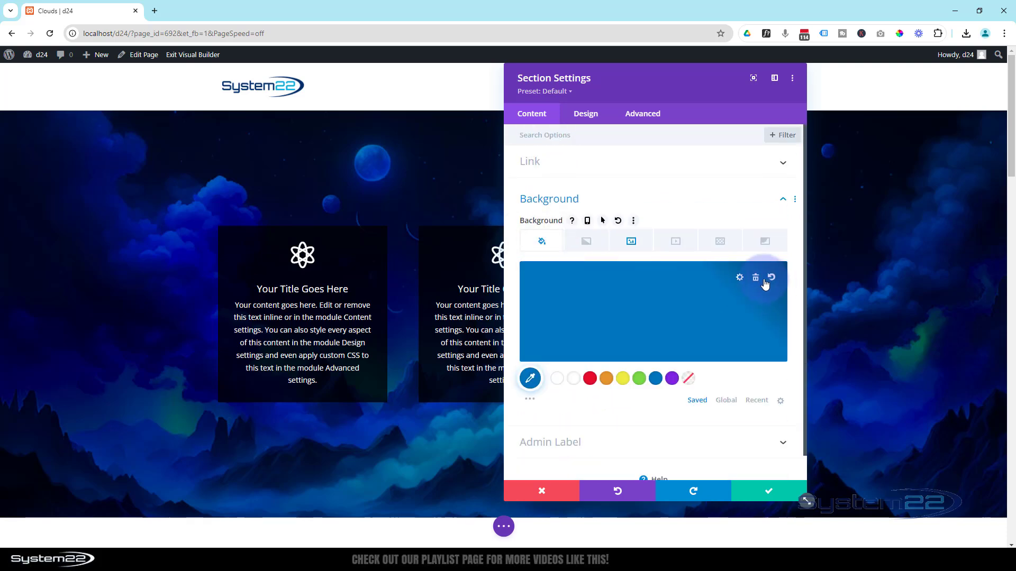
pyautogui.click(755, 279)
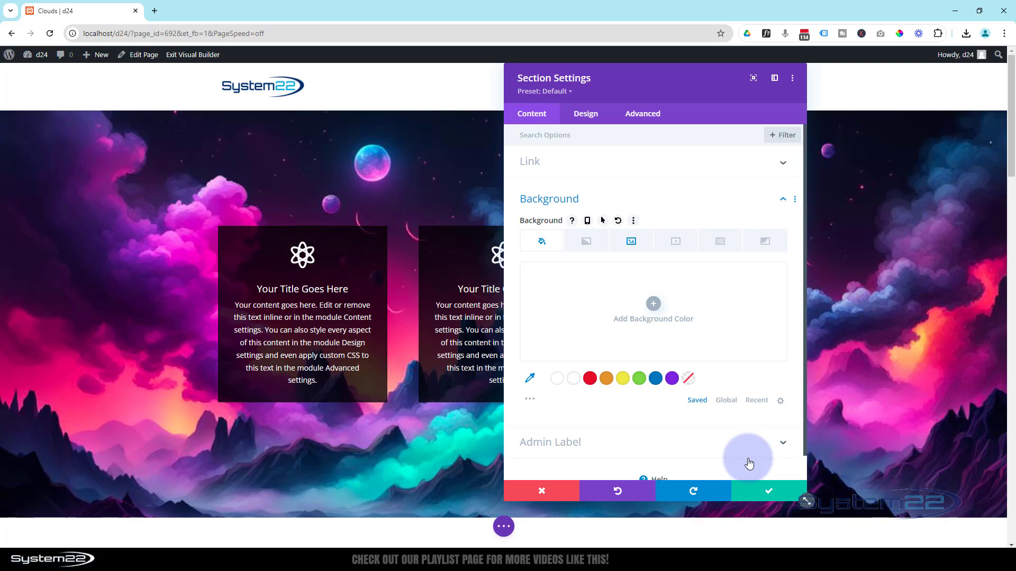
pyautogui.click(632, 245)
pyautogui.click(758, 280)
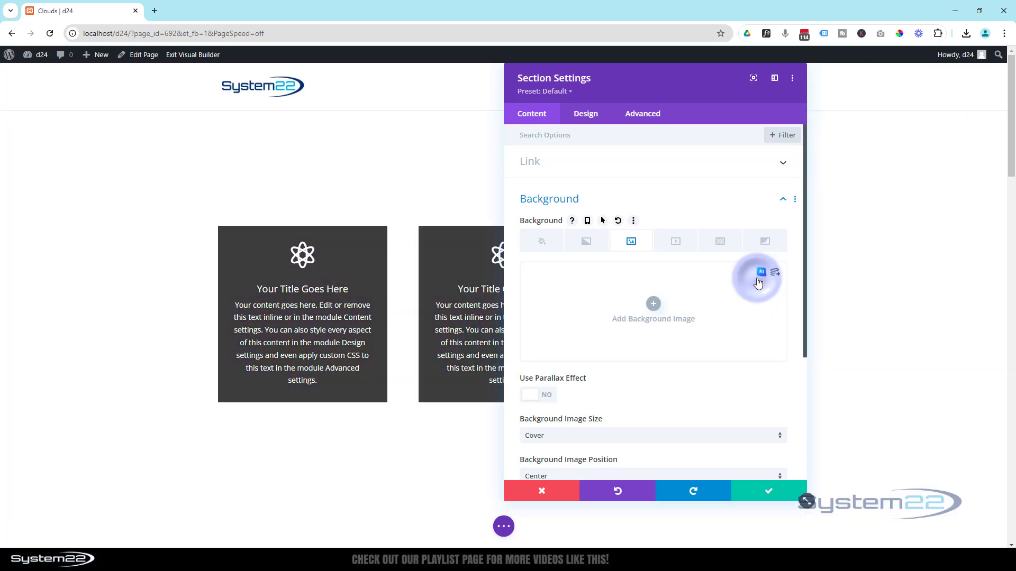
# Add a background gradient to the section with an extra white (#ffffff) stop in the middle at 50%
pyautogui.click(588, 243)
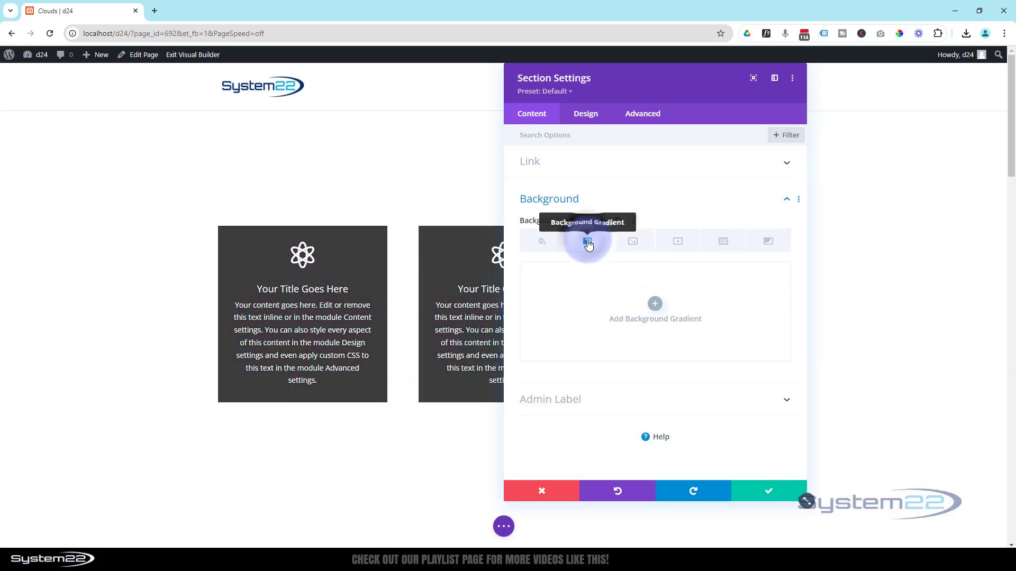
pyautogui.click(619, 302)
pyautogui.click(658, 303)
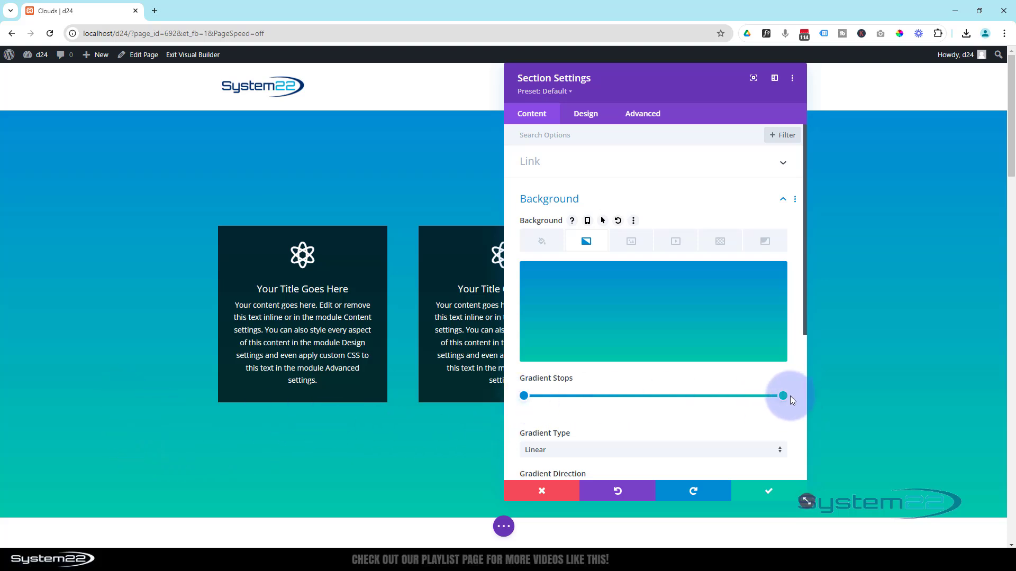
pyautogui.click(640, 395)
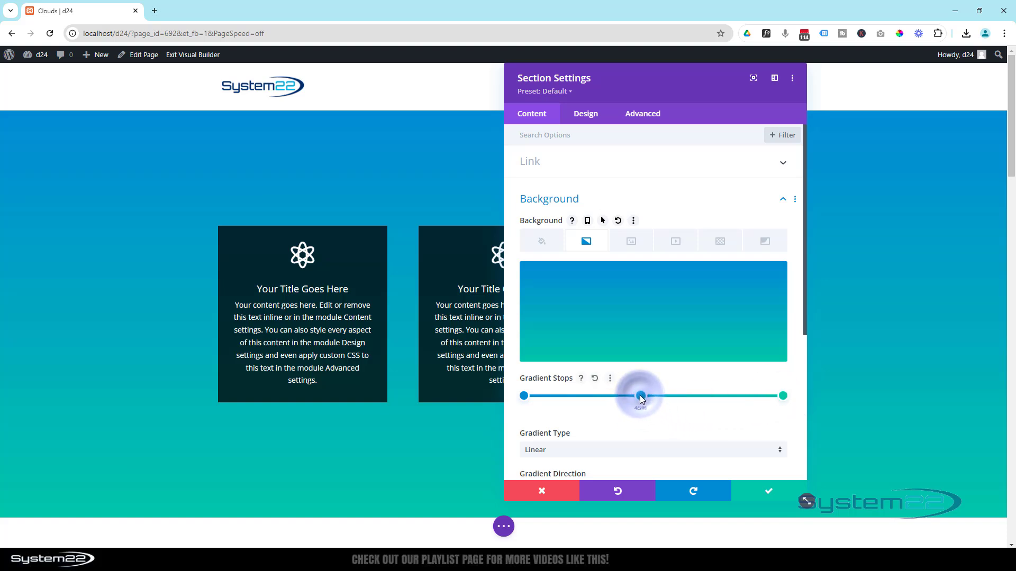
pyautogui.click(641, 438)
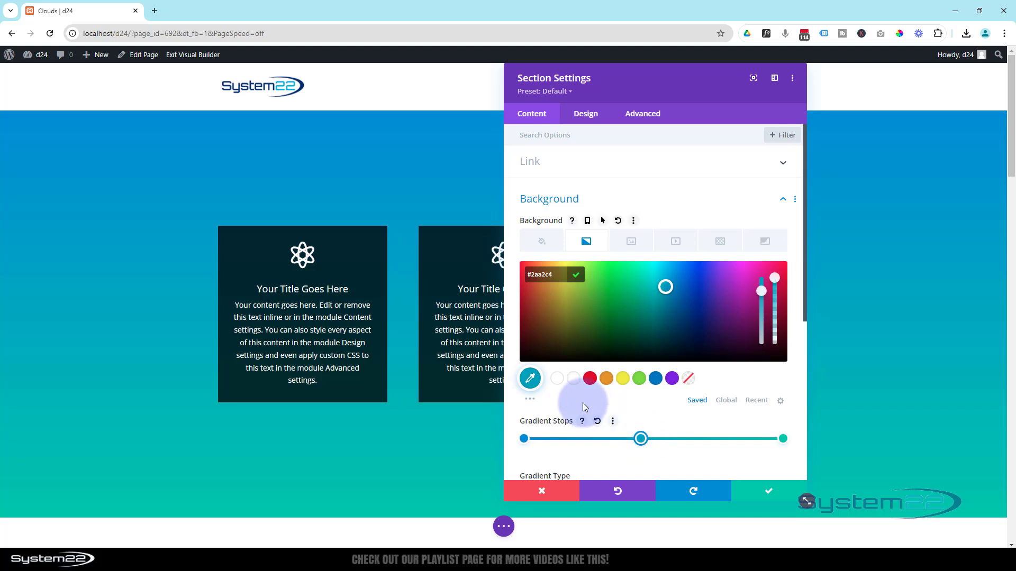
pyautogui.click(573, 378)
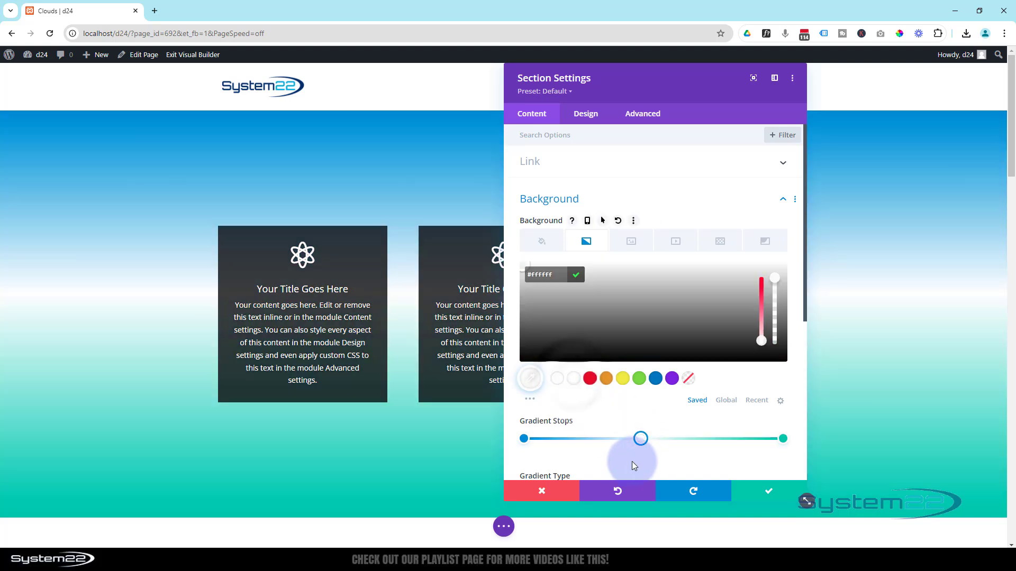
pyautogui.click(641, 438)
pyautogui.moveTo(643, 441); pyautogui.dragTo(651, 442)
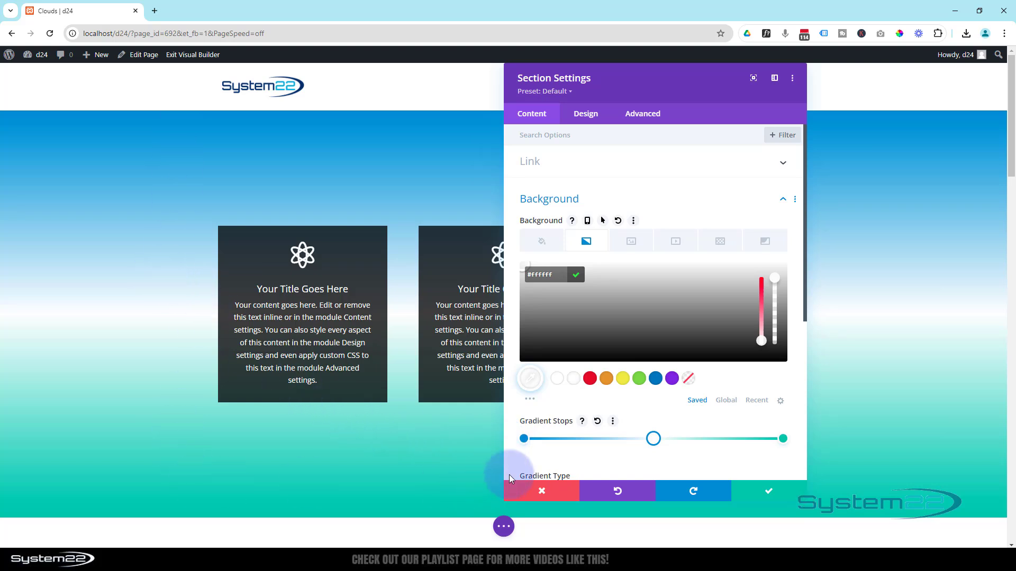
# Recolor the first and last gradient stops black (#000000)
pyautogui.click(524, 440)
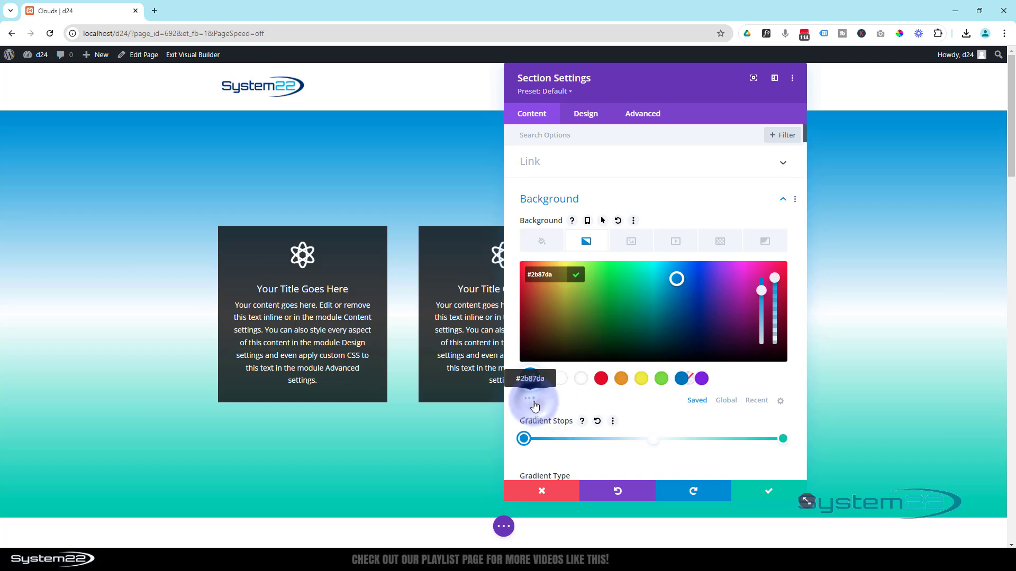
pyautogui.click(530, 400)
pyautogui.click(558, 419)
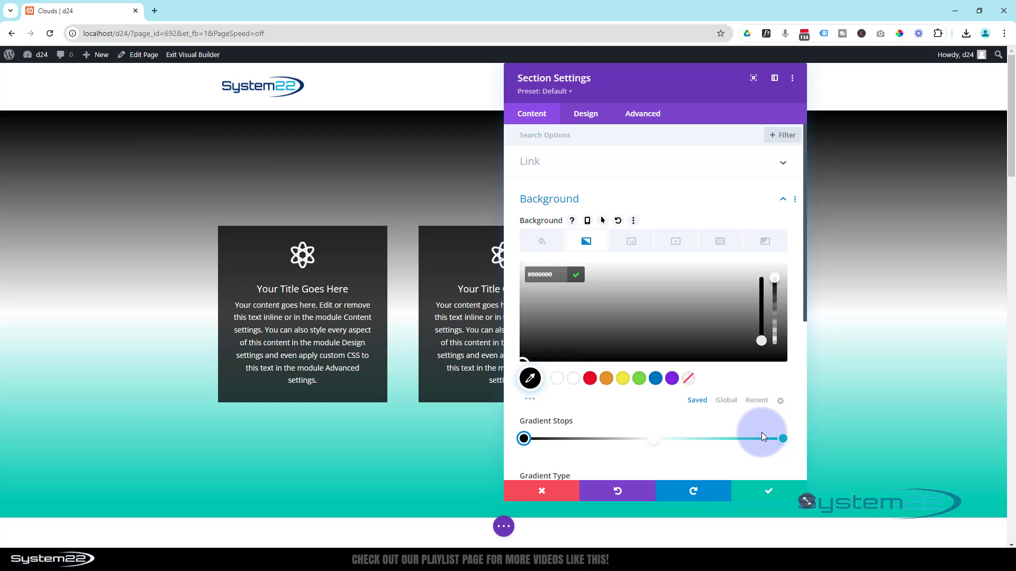
pyautogui.click(786, 439)
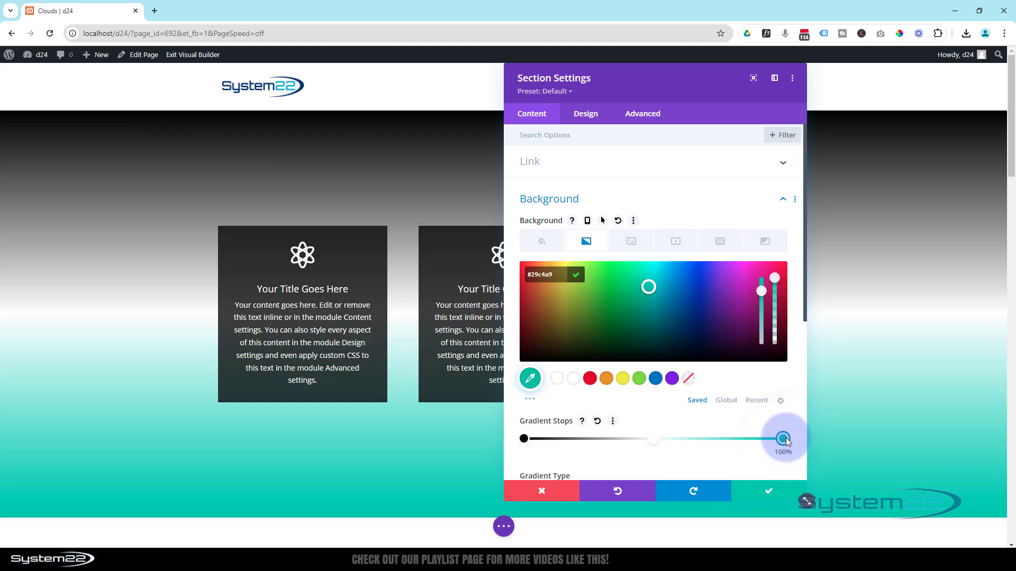
pyautogui.click(530, 399)
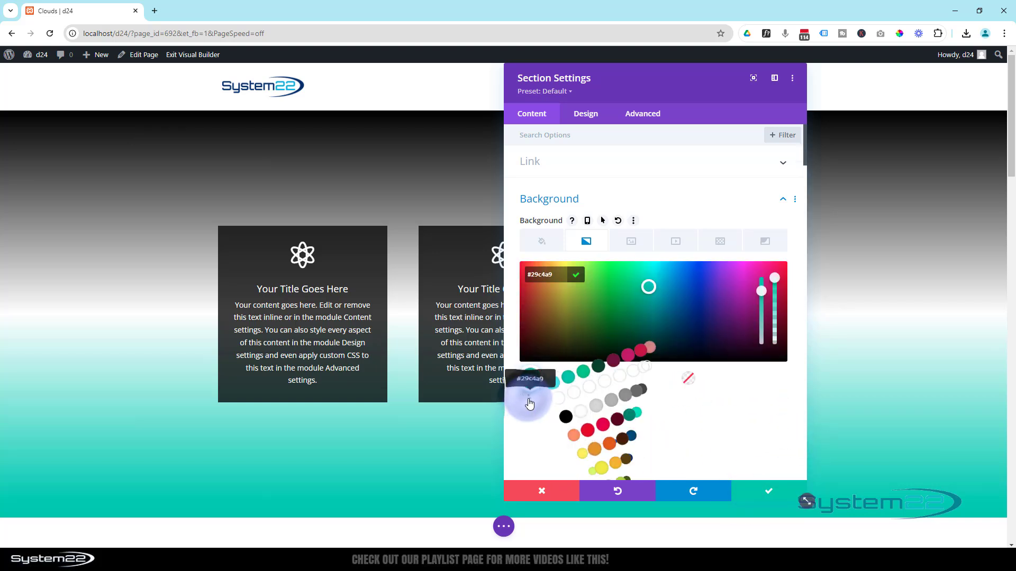
pyautogui.click(556, 419)
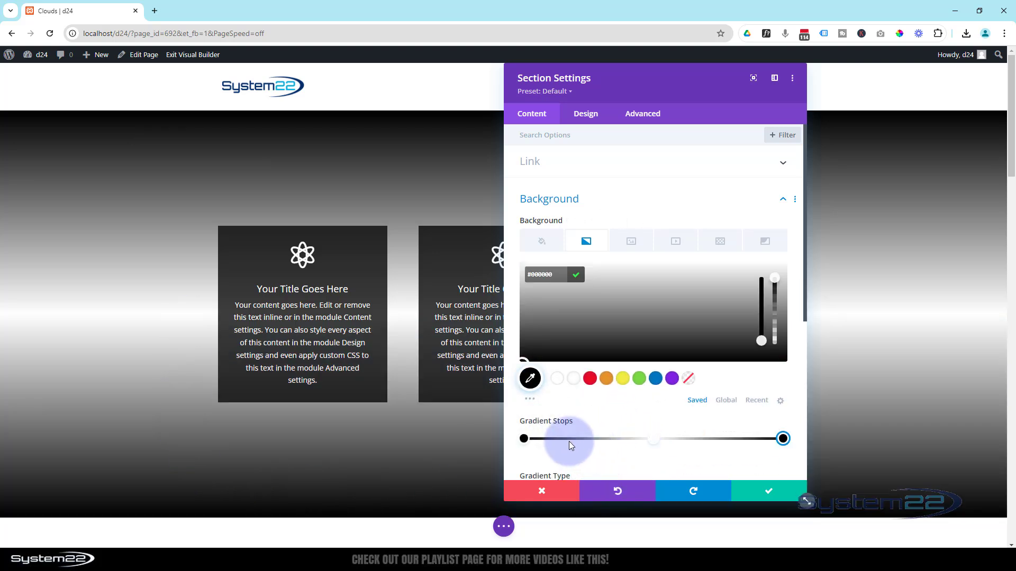
# Move the two black outer gradient stops inward to about 20% and 80%
pyautogui.moveTo(523, 440); pyautogui.dragTo(574, 446)
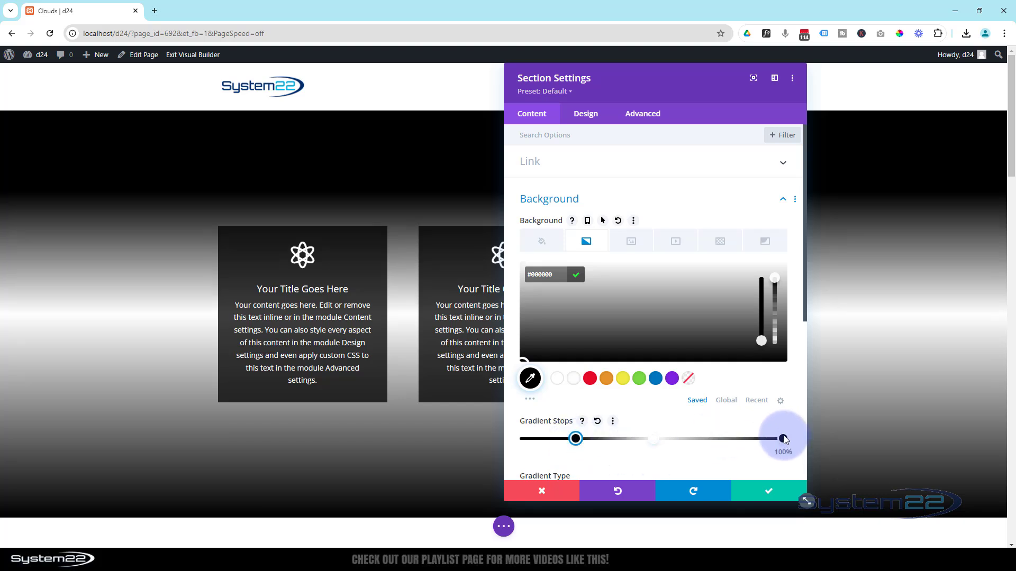
pyautogui.moveTo(784, 440); pyautogui.dragTo(744, 428)
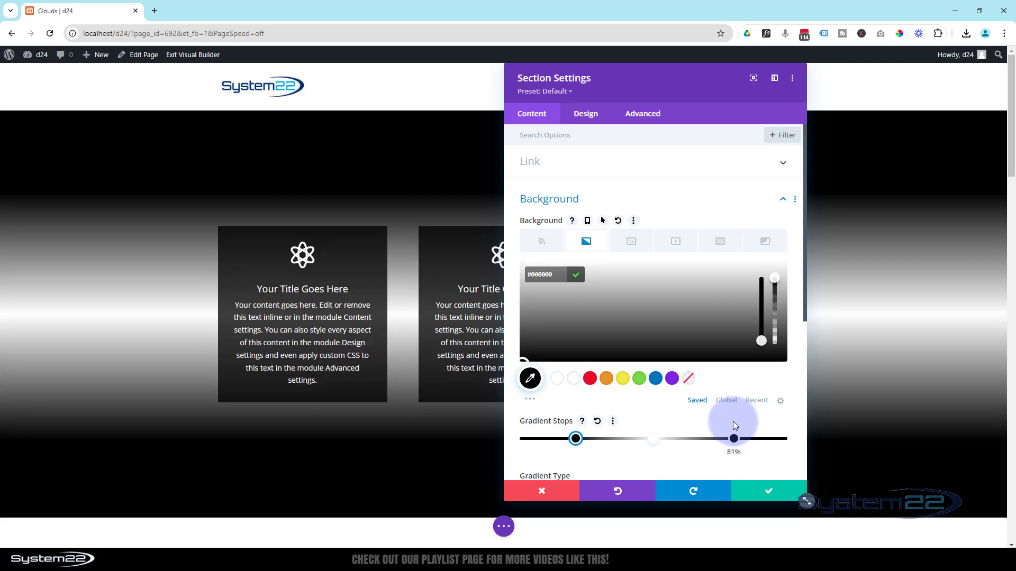
pyautogui.moveTo(734, 425); pyautogui.dragTo(733, 425)
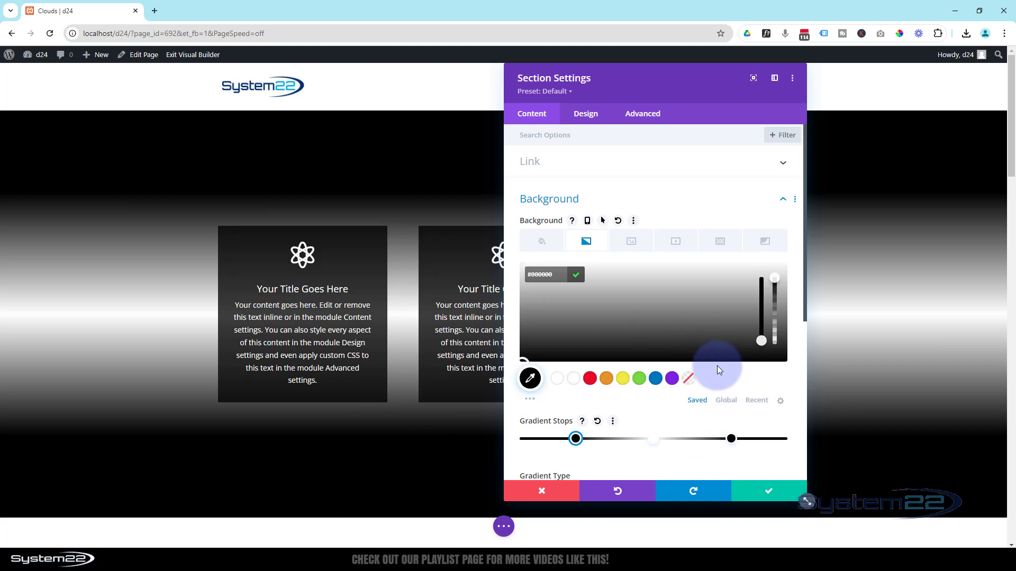
# Try a lower opacity on the white middle gradient stop and restore it to fully opaque white
pyautogui.click(653, 439)
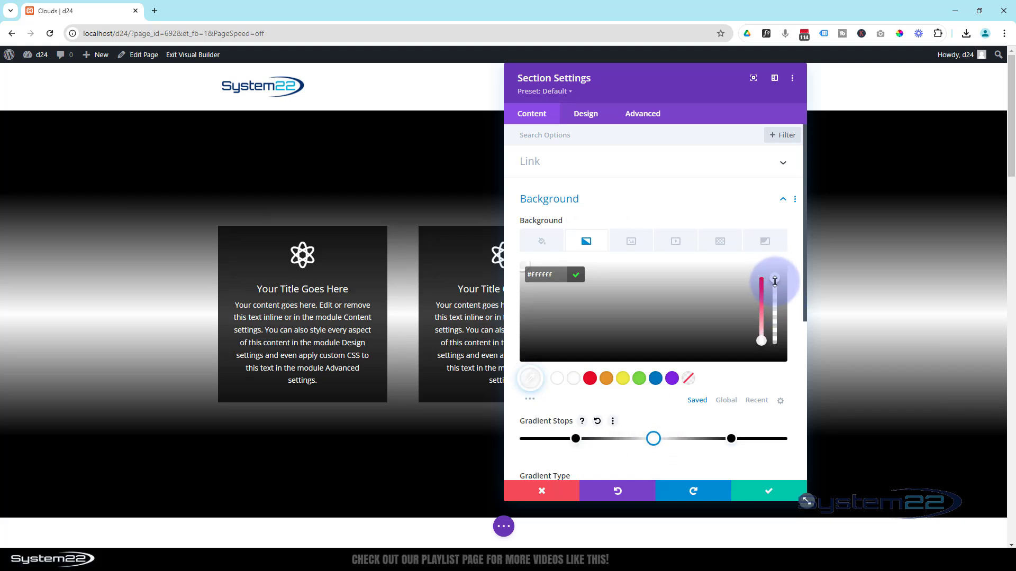
pyautogui.moveTo(774, 281); pyautogui.dragTo(775, 310)
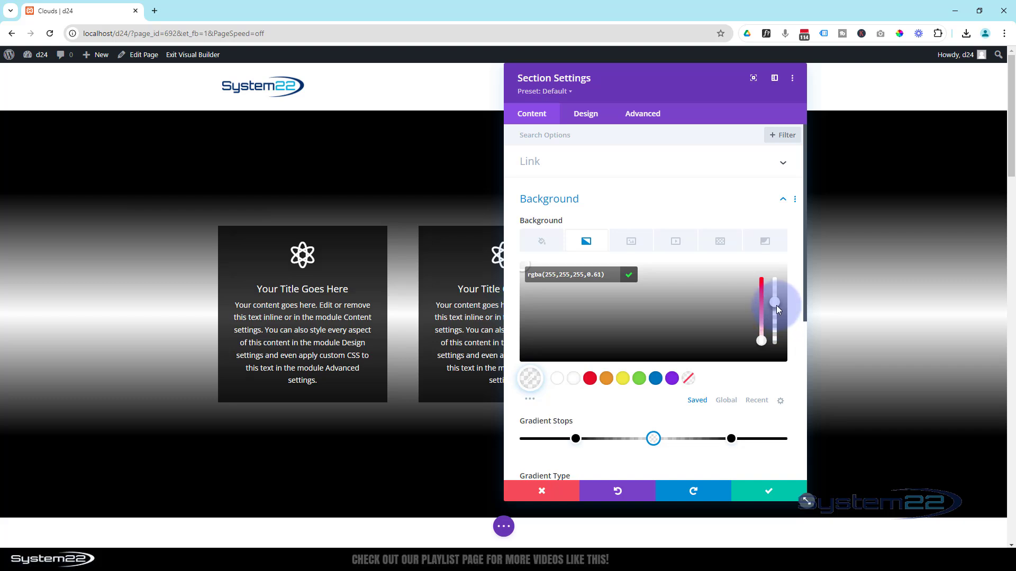
pyautogui.moveTo(778, 310); pyautogui.dragTo(772, 276)
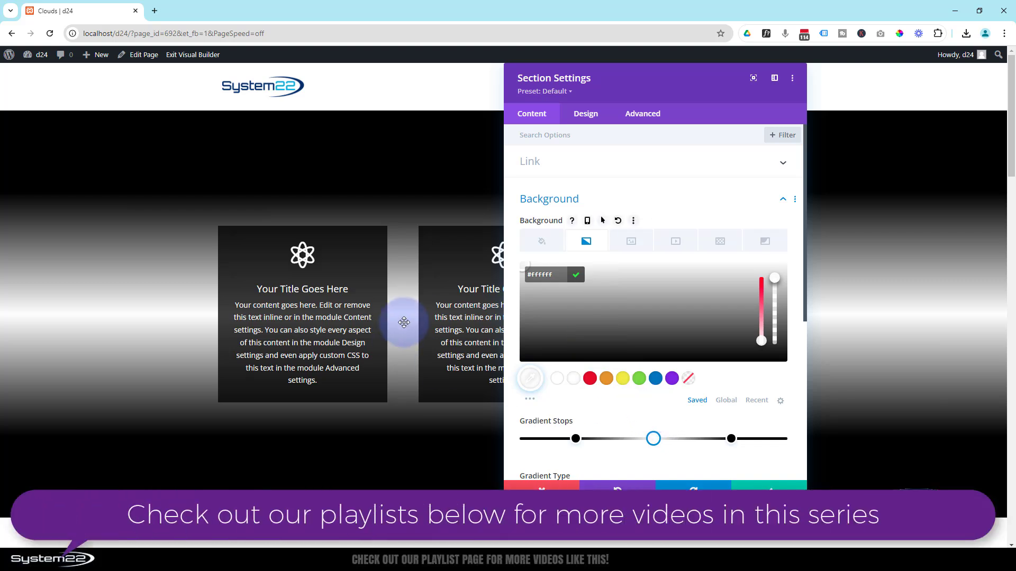
# Add the pink and purple cloudscape from the media library as the section's background image over the gradient
pyautogui.click(673, 242)
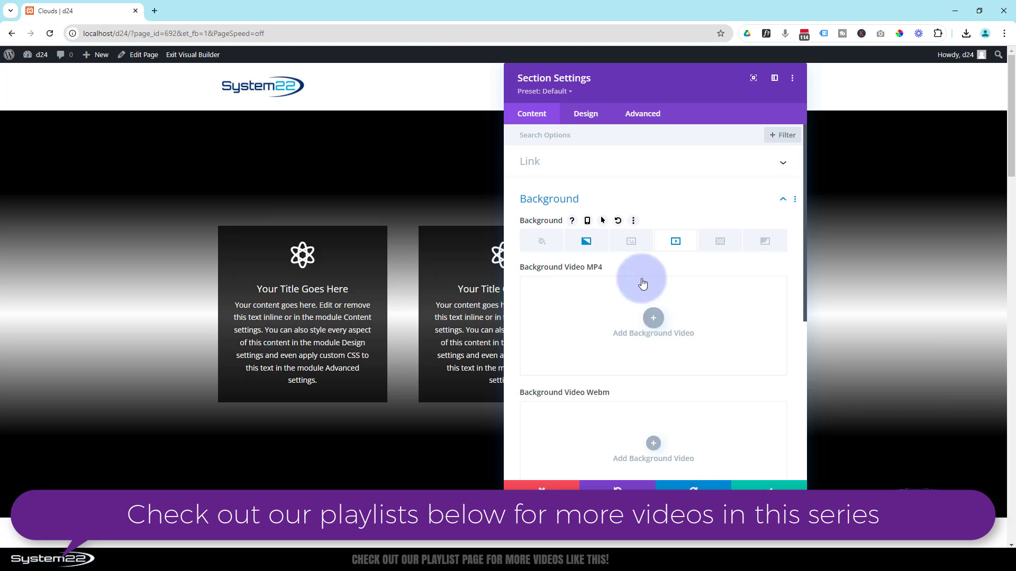
pyautogui.click(631, 242)
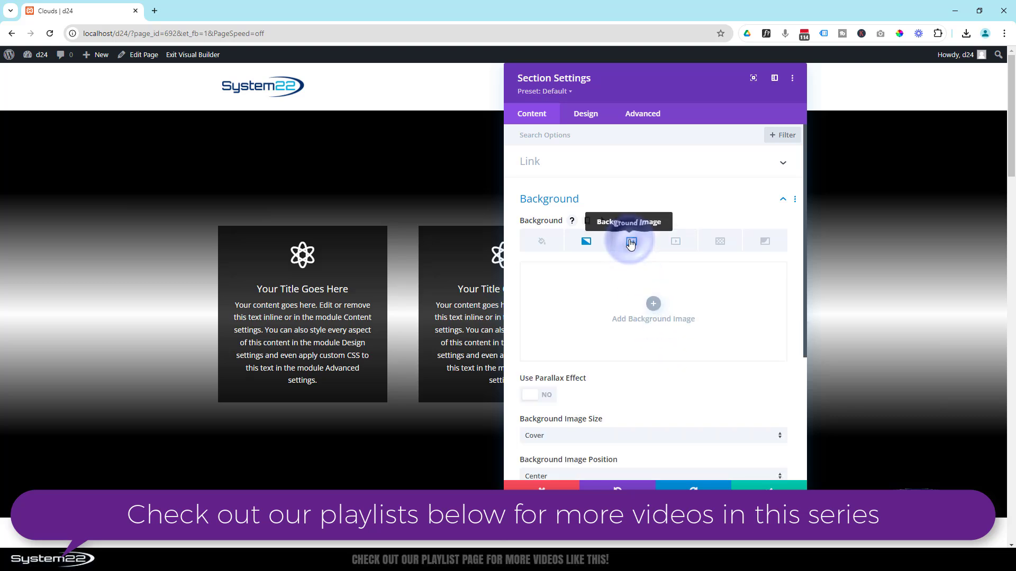
pyautogui.click(652, 303)
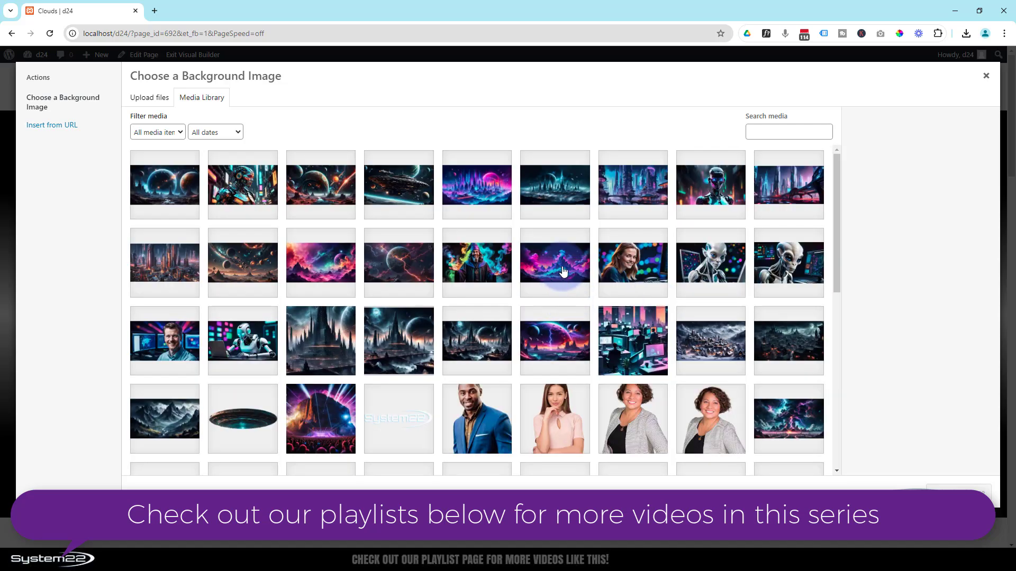
pyautogui.click(555, 263)
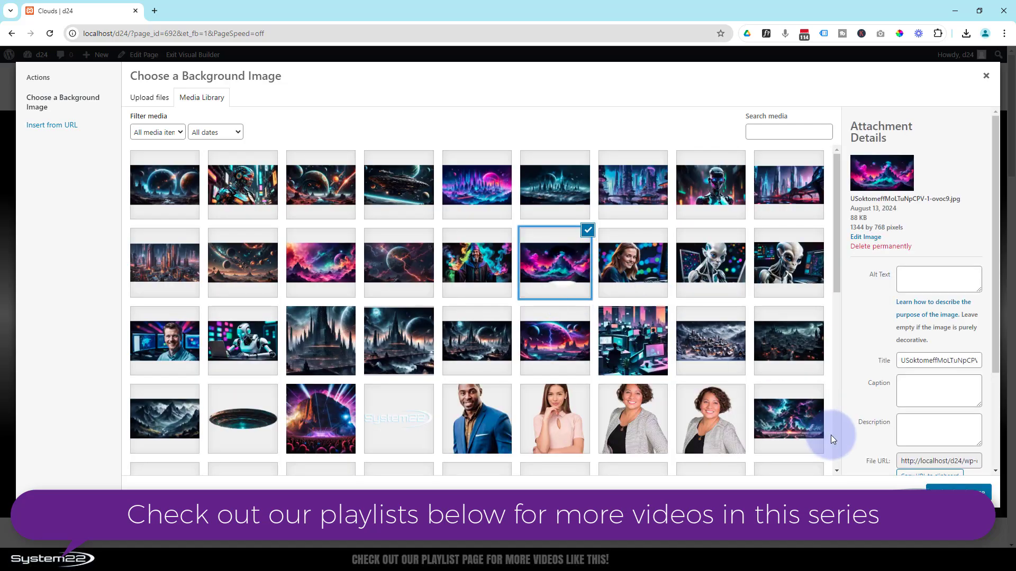
pyautogui.click(955, 491)
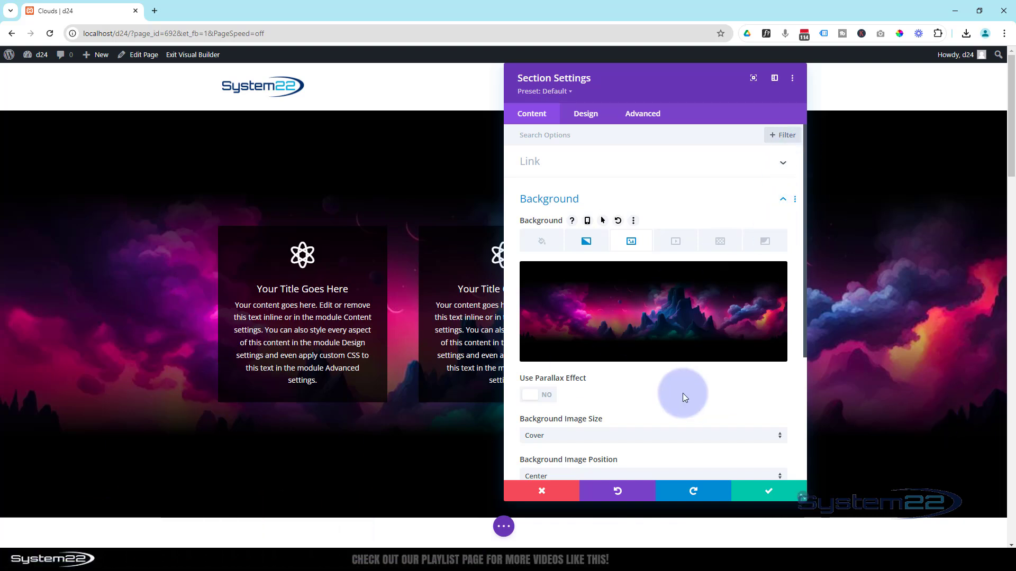
# Try the Luminosity and Color Burn blend modes on the cloudscape image over the gradient
pyautogui.scroll(-4, 683, 393)
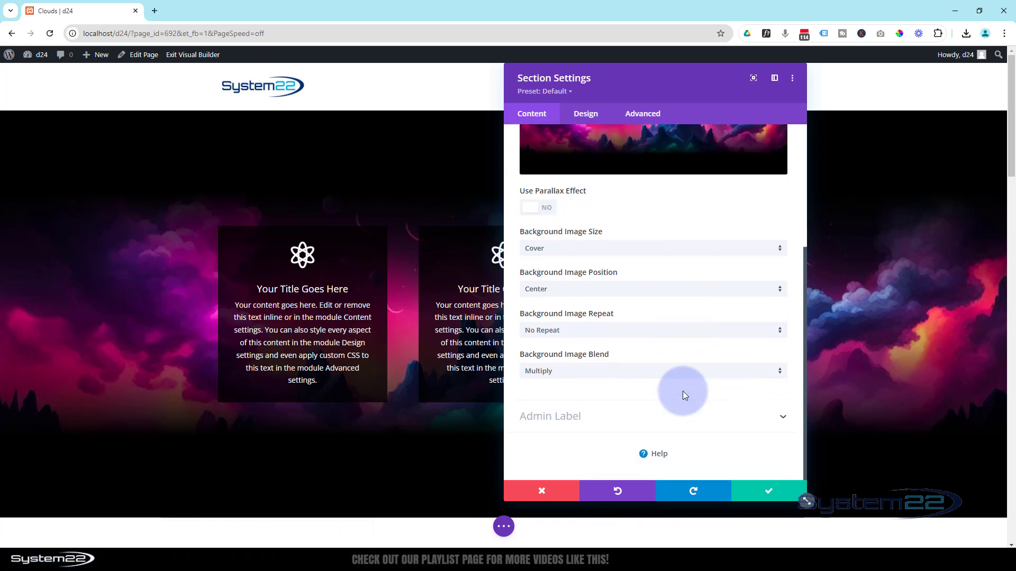
pyautogui.click(598, 373)
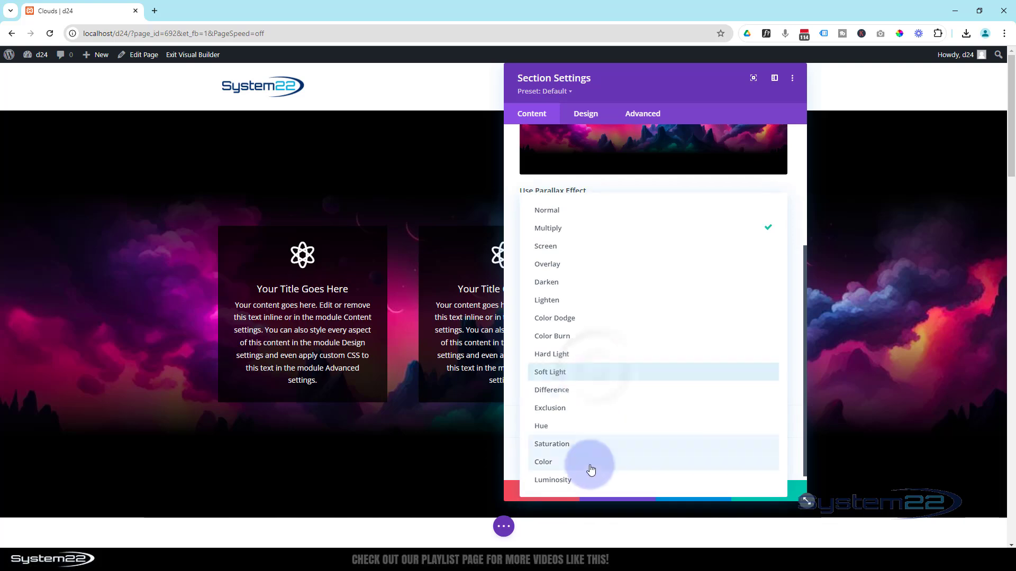
pyautogui.click(590, 480)
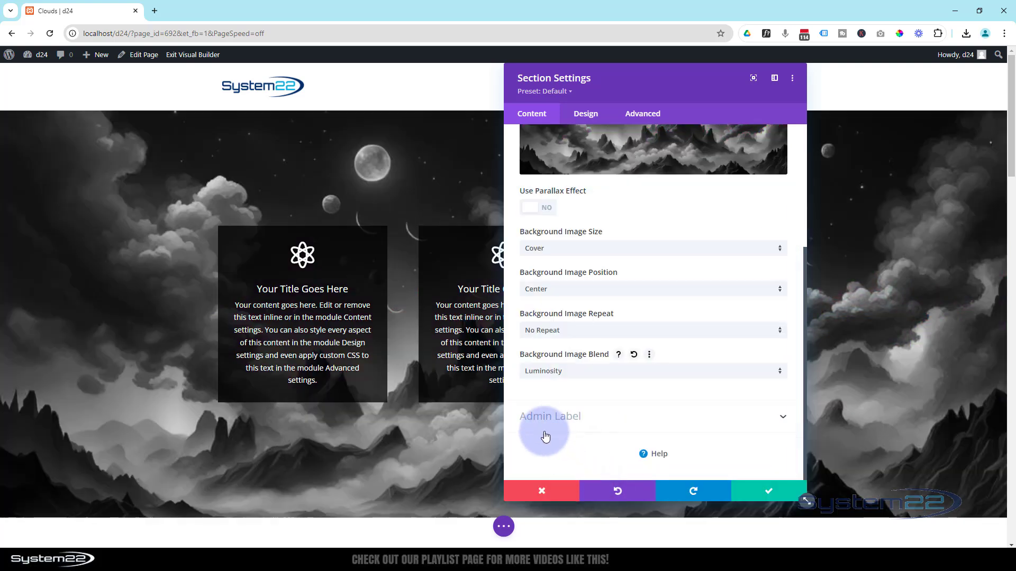
pyautogui.click(582, 372)
pyautogui.click(557, 335)
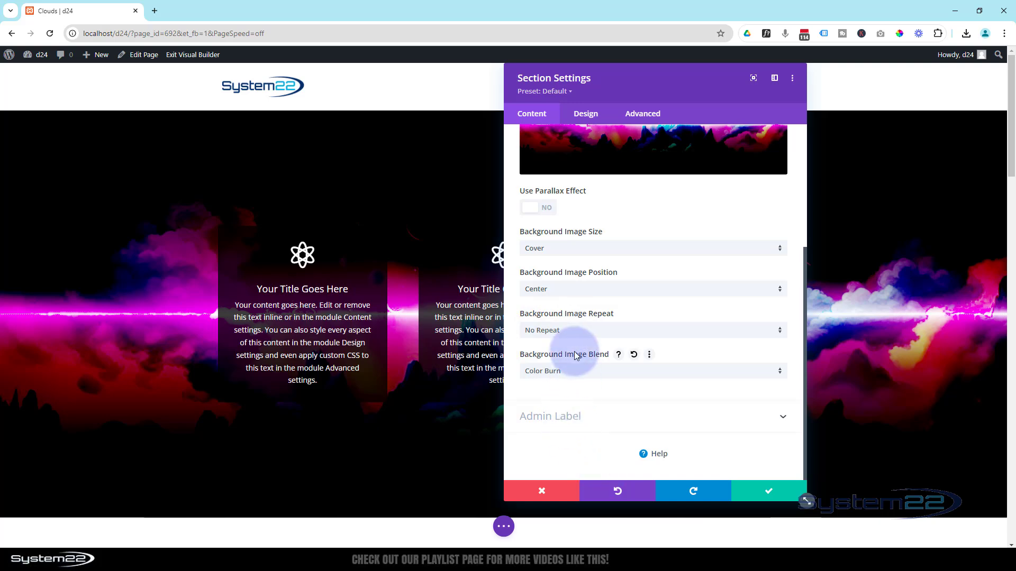
# Return the background image blend to Multiply
pyautogui.click(579, 374)
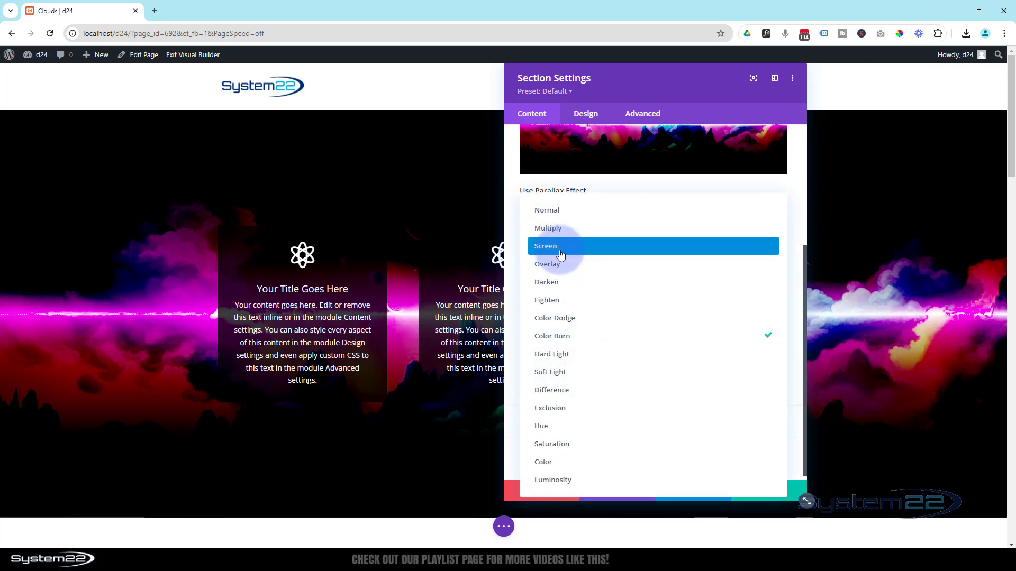
pyautogui.click(558, 234)
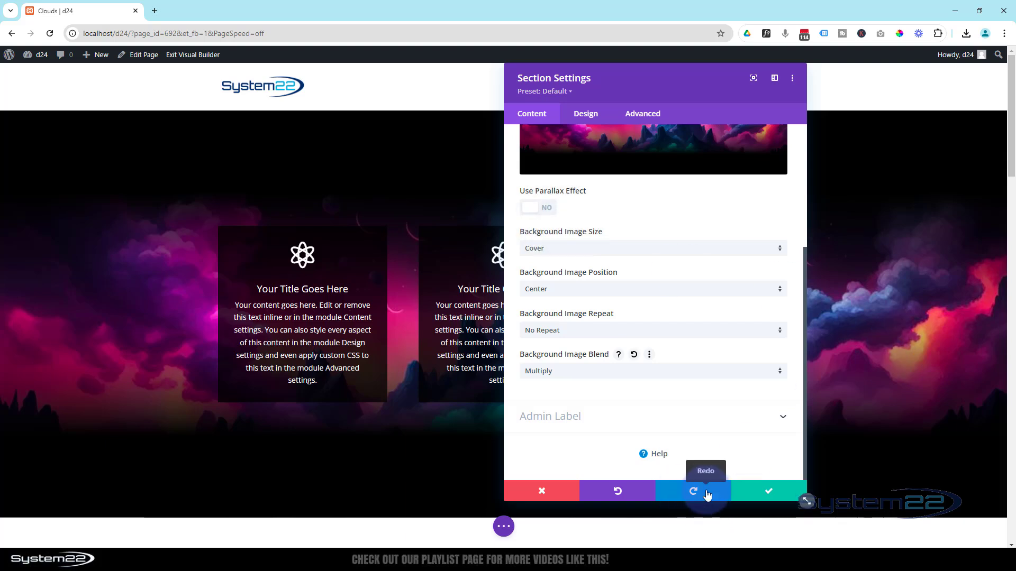
pyautogui.scroll(4, 723, 397)
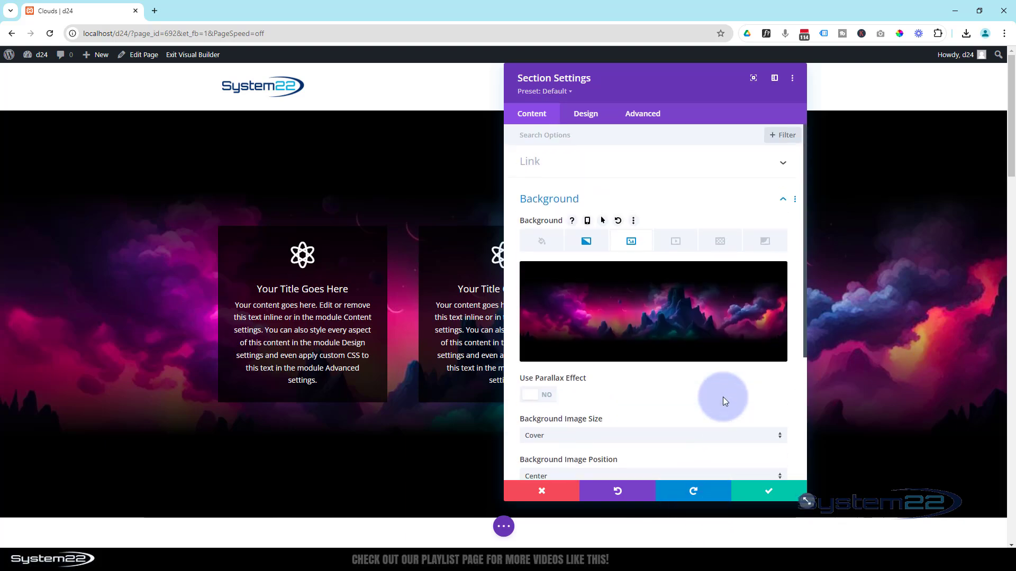
# Add a background pattern to the section, colour it white (#ffffff), and choose the Ogees design
pyautogui.click(720, 242)
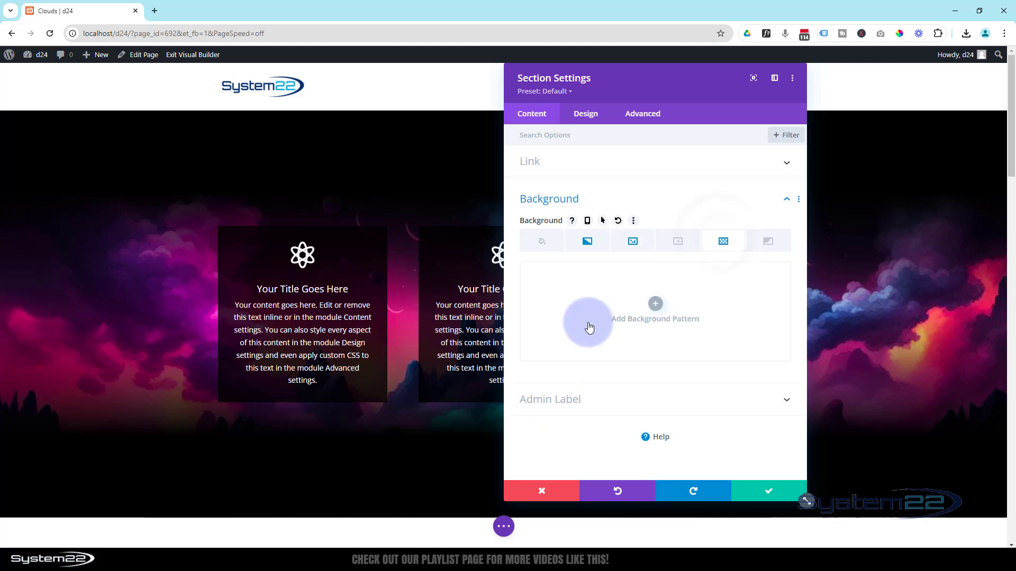
pyautogui.click(657, 303)
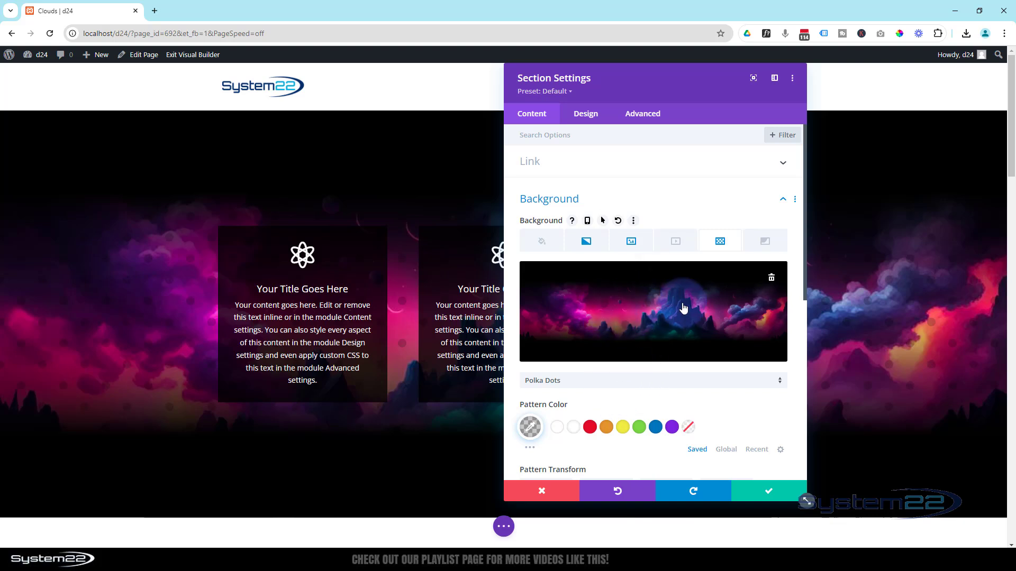
pyautogui.click(575, 430)
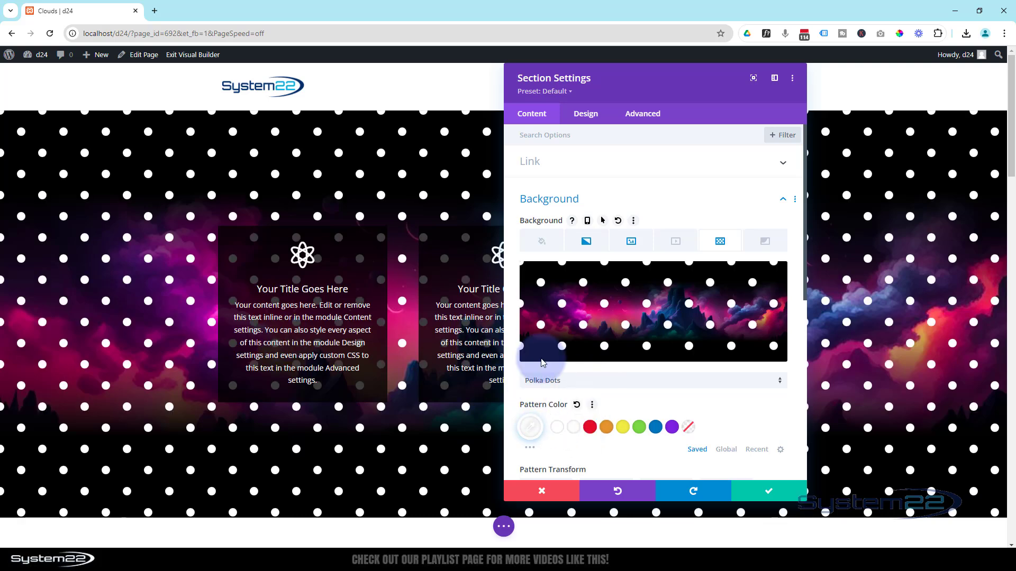
pyautogui.click(658, 387)
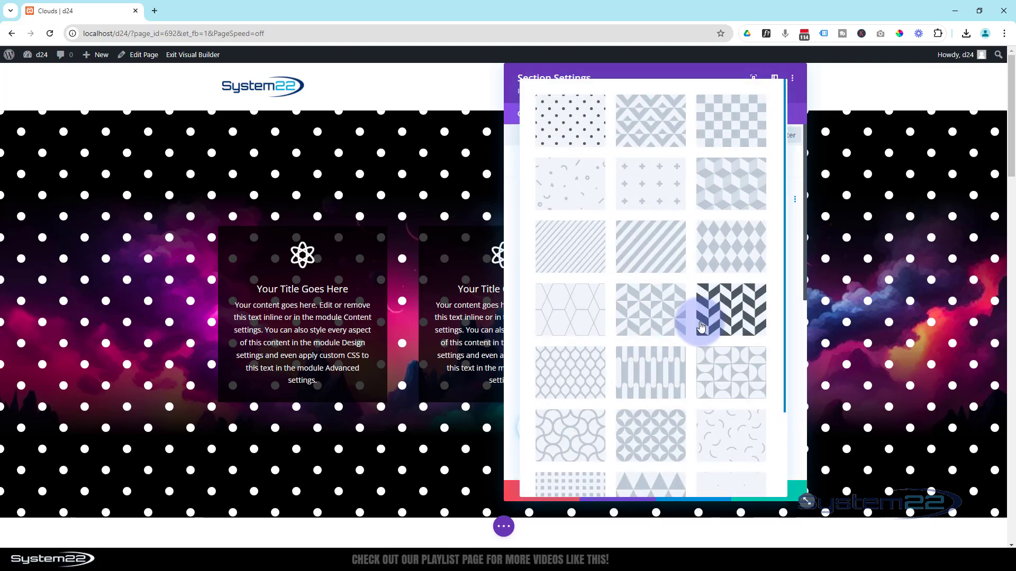
pyautogui.click(584, 372)
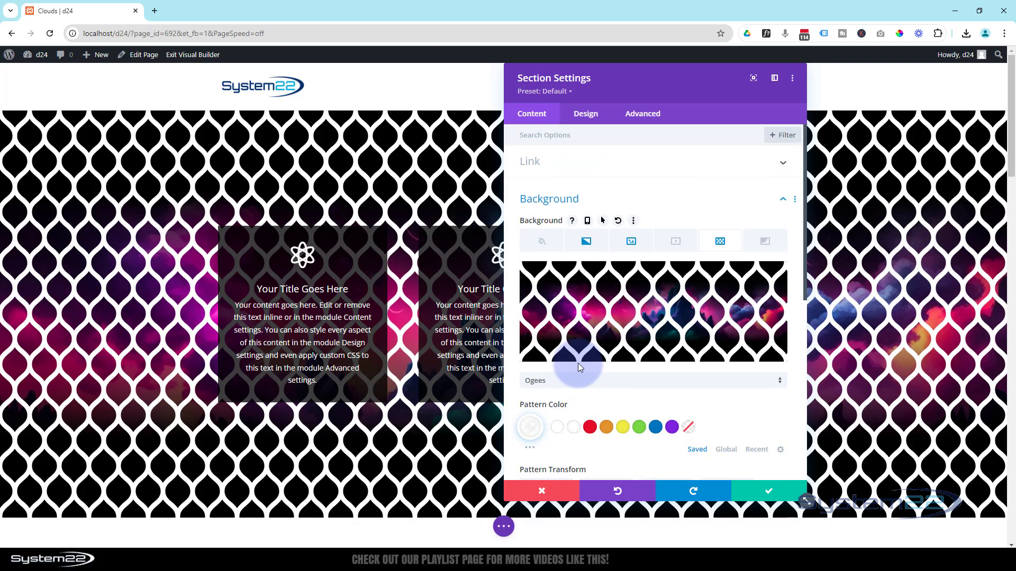
# Switch the Ogees pattern to Custom Size and set its width to 11px
pyautogui.scroll(-2, 618, 364)
pyautogui.scroll(-2, 619, 369)
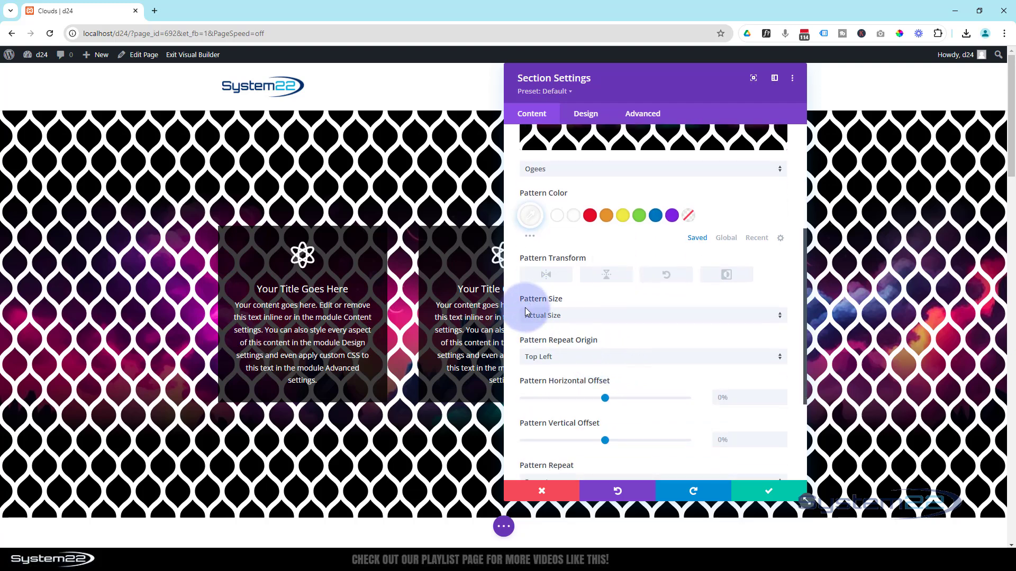
pyautogui.click(576, 323)
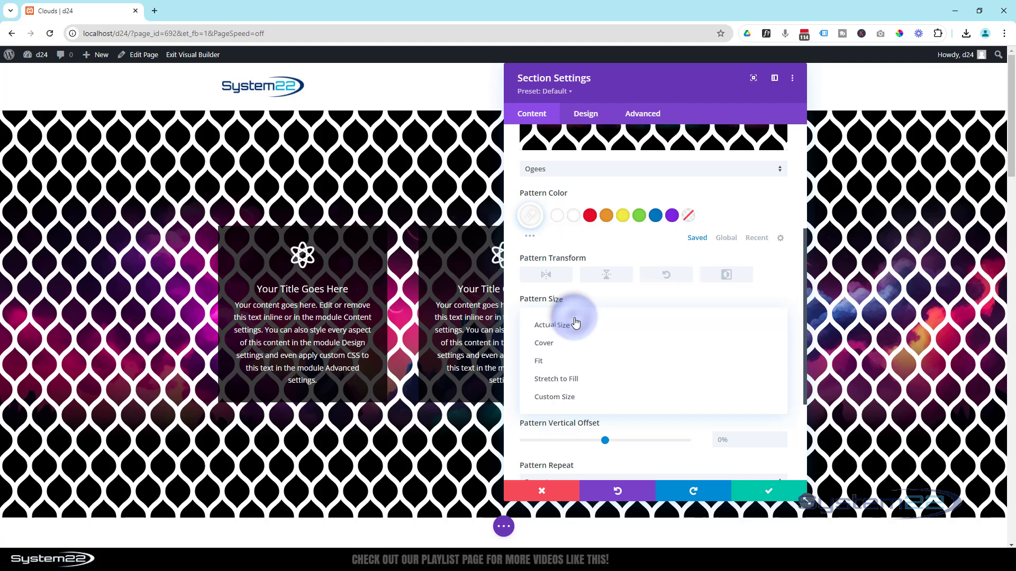
pyautogui.click(581, 398)
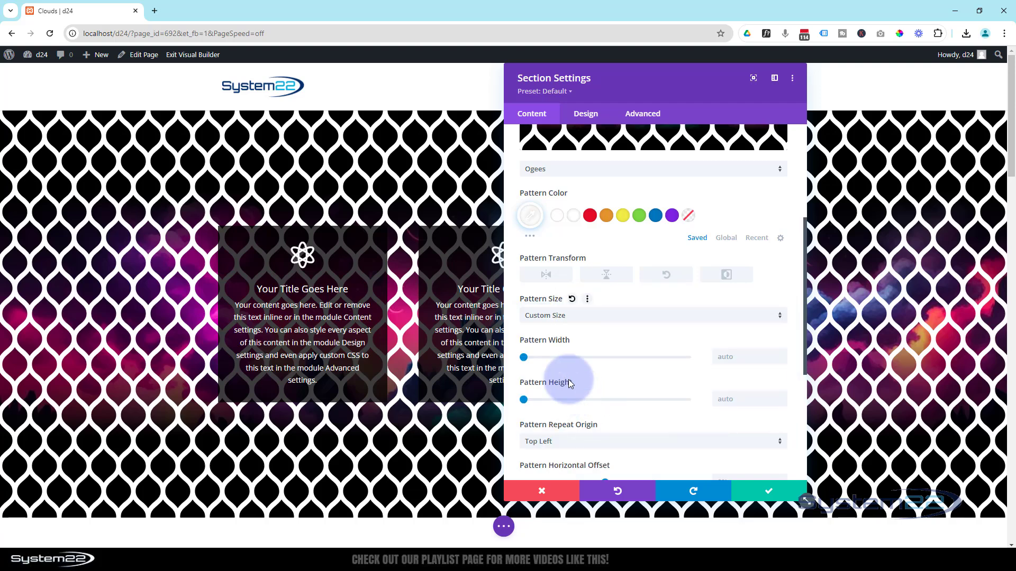
pyautogui.moveTo(524, 360); pyautogui.dragTo(527, 360)
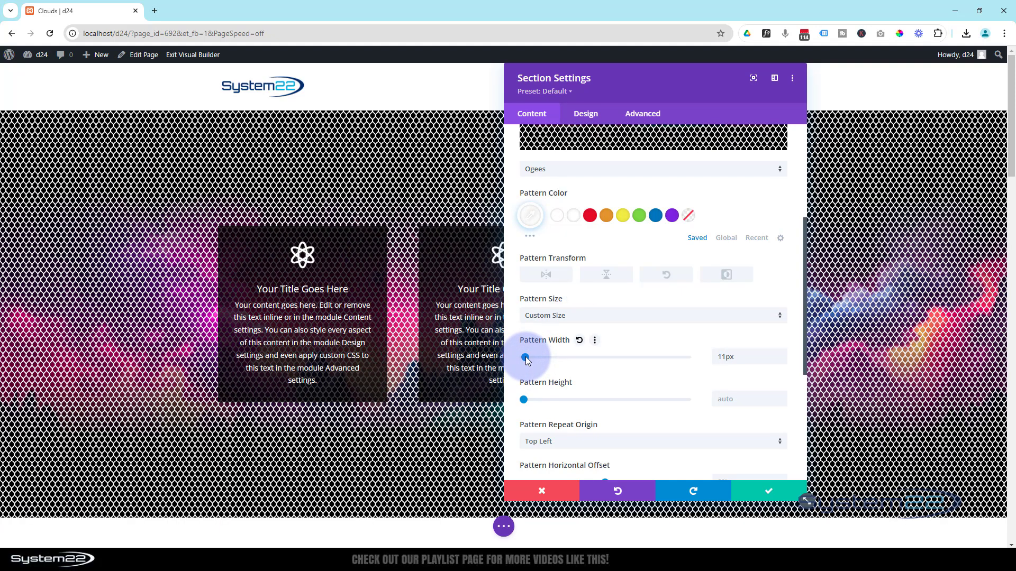
# Lower the opacity of the white pattern colour to rgba(255,255,255,0.19)
pyautogui.scroll(2, 613, 392)
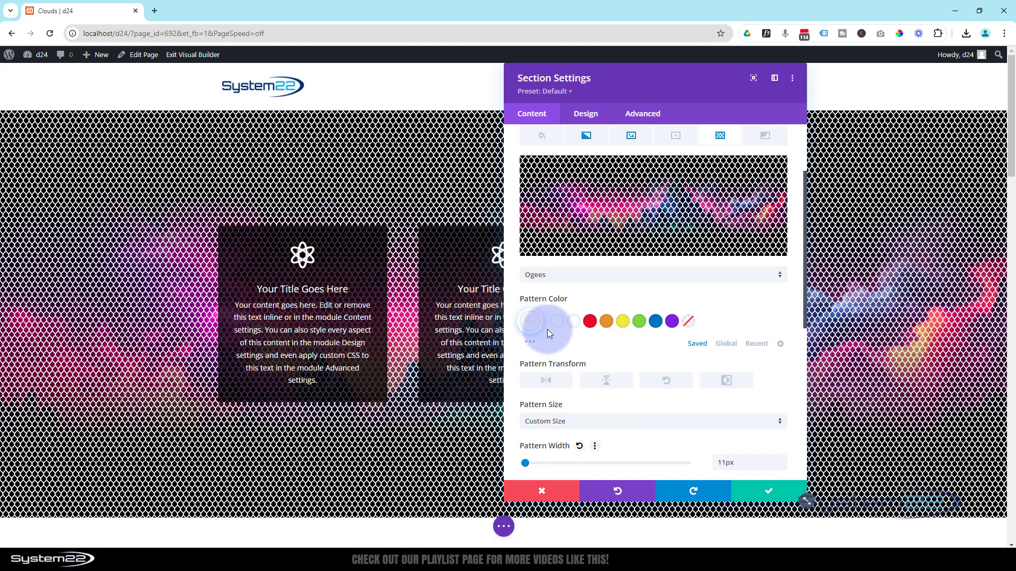
pyautogui.click(530, 321)
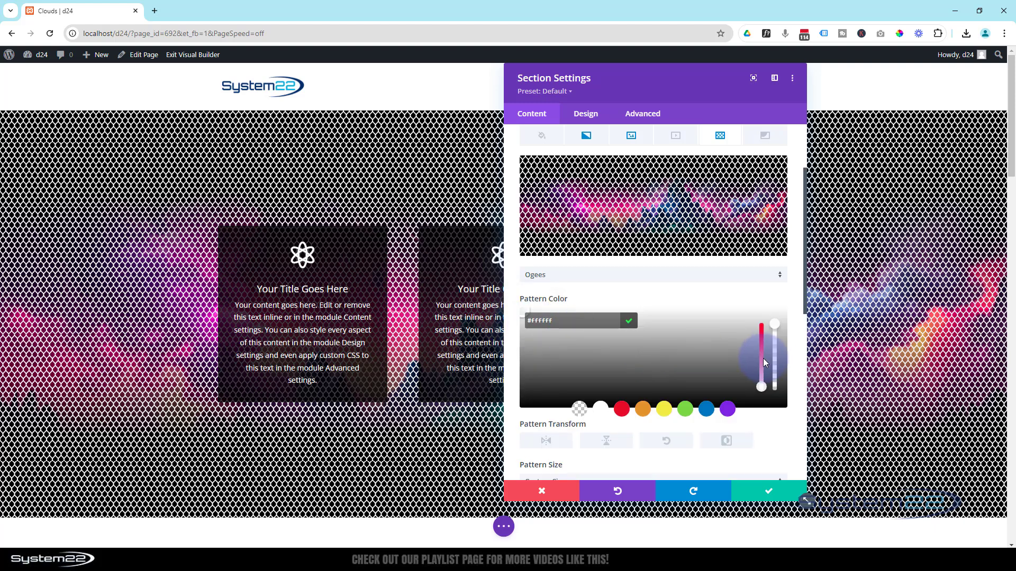
pyautogui.moveTo(776, 330); pyautogui.dragTo(777, 379)
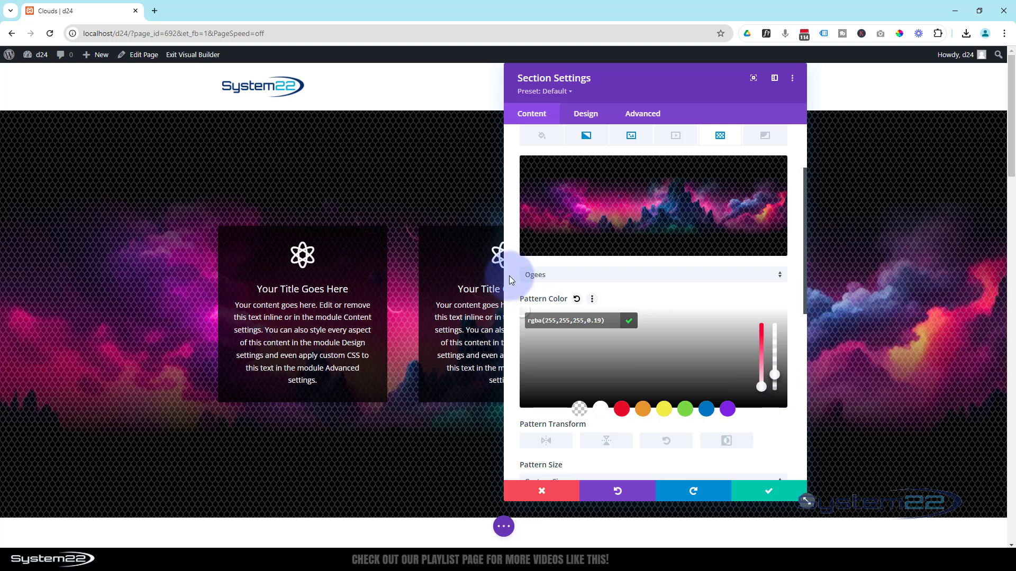
# Try a background mask on the section using the Square Stripes shape
pyautogui.scroll(2, 726, 344)
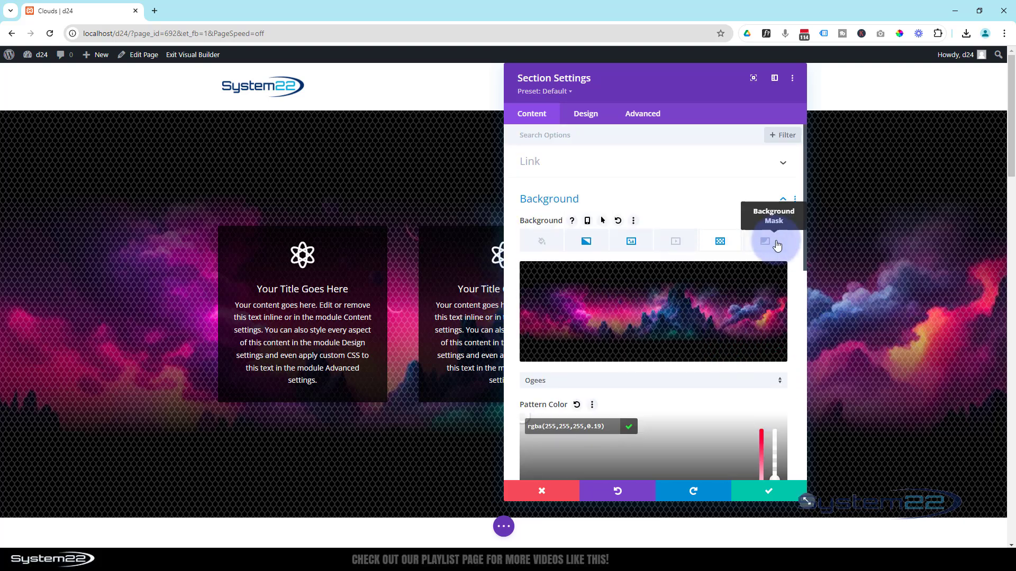
pyautogui.click(776, 245)
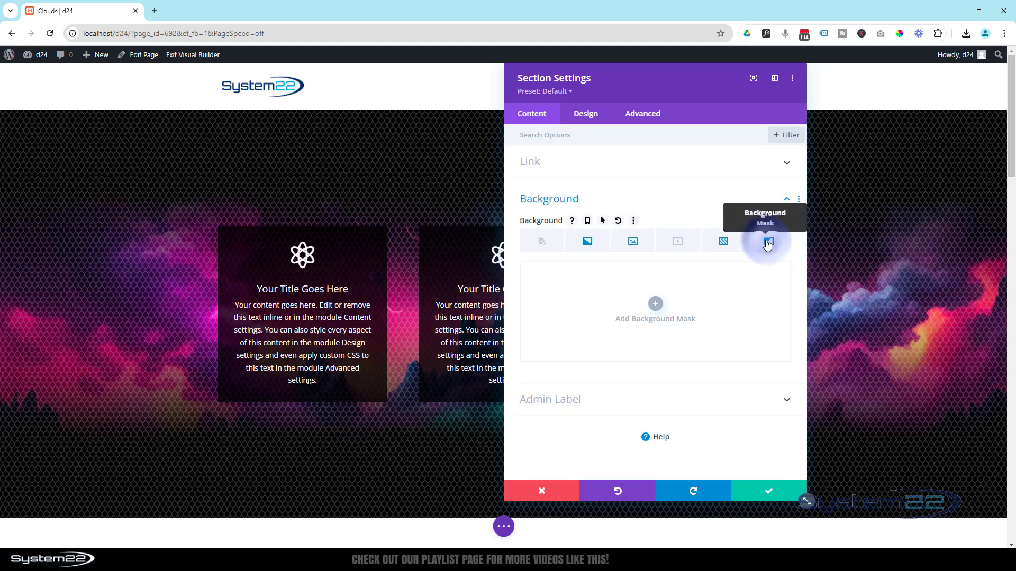
pyautogui.click(655, 310)
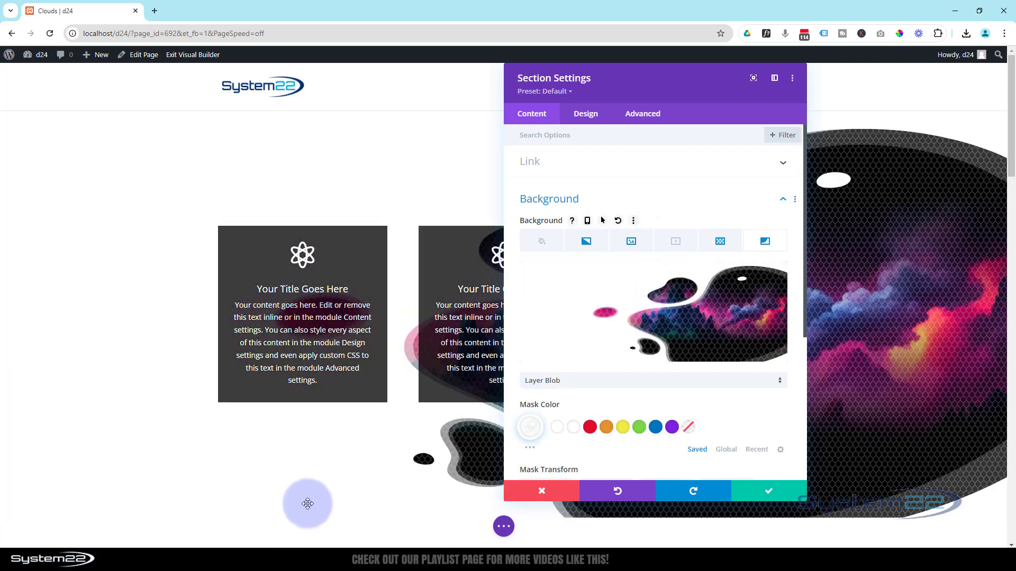
pyautogui.click(694, 334)
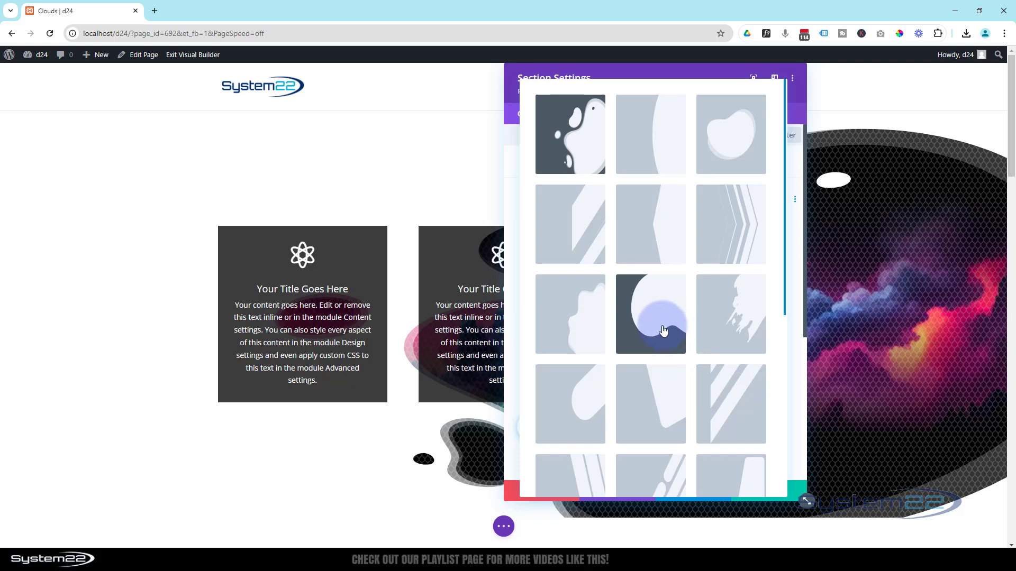
pyautogui.scroll(-6, 672, 338)
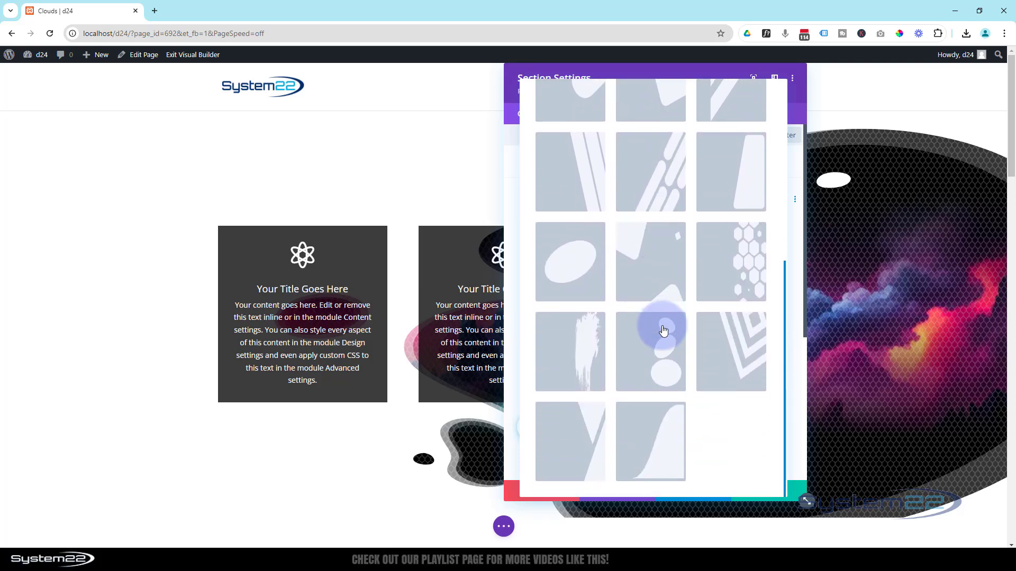
pyautogui.click(754, 343)
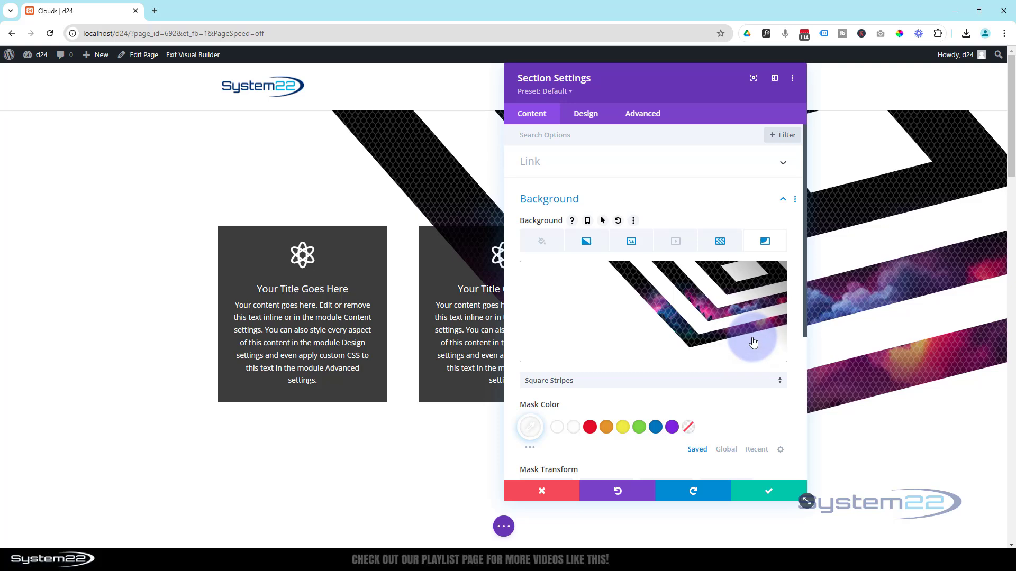
# Try inverting the Square Stripes mask, and remove the mask from the section background
pyautogui.scroll(-2, 603, 388)
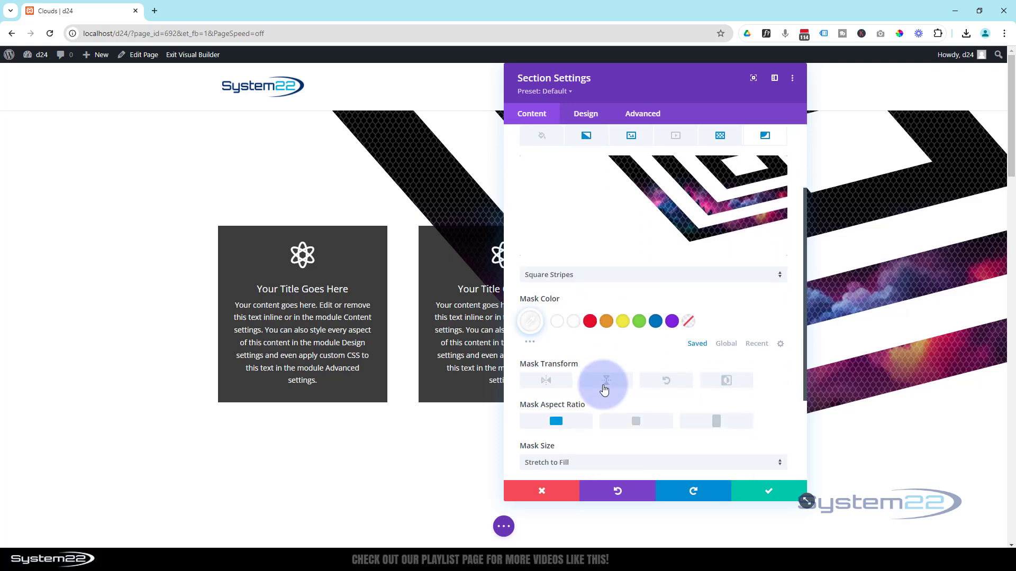
pyautogui.scroll(-1, 604, 390)
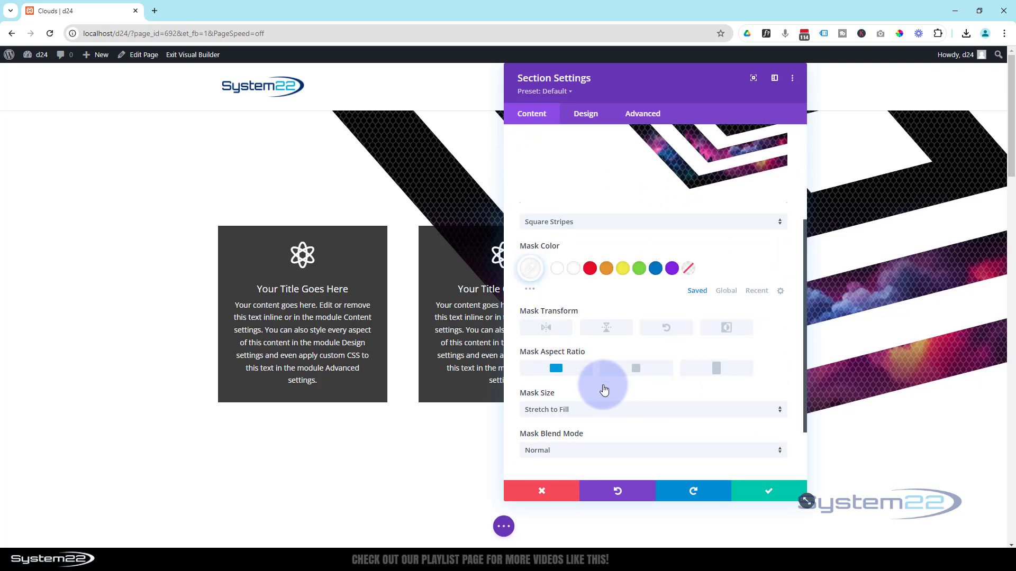
pyautogui.click(724, 331)
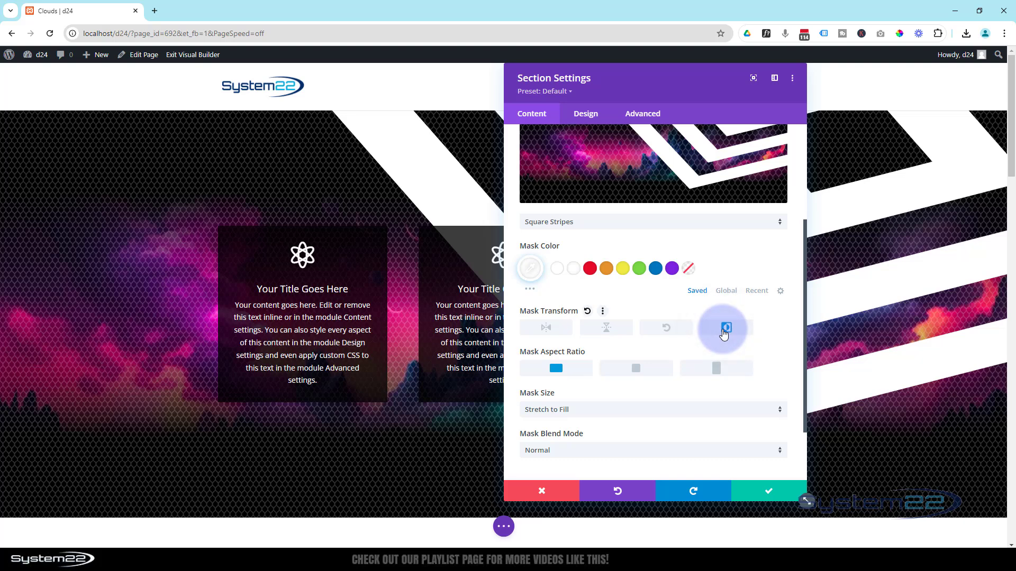
pyautogui.scroll(3, 688, 392)
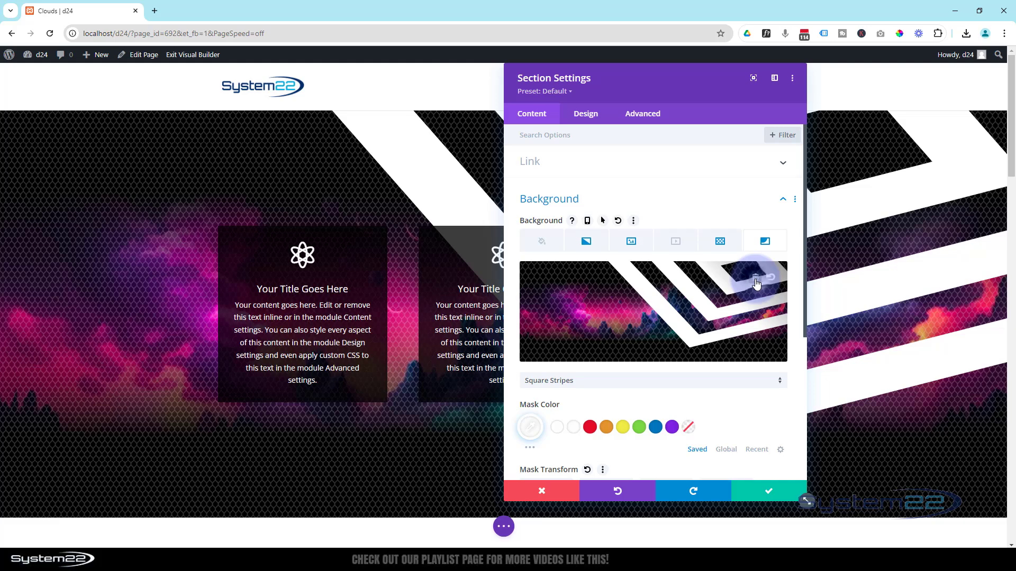
pyautogui.click(756, 281)
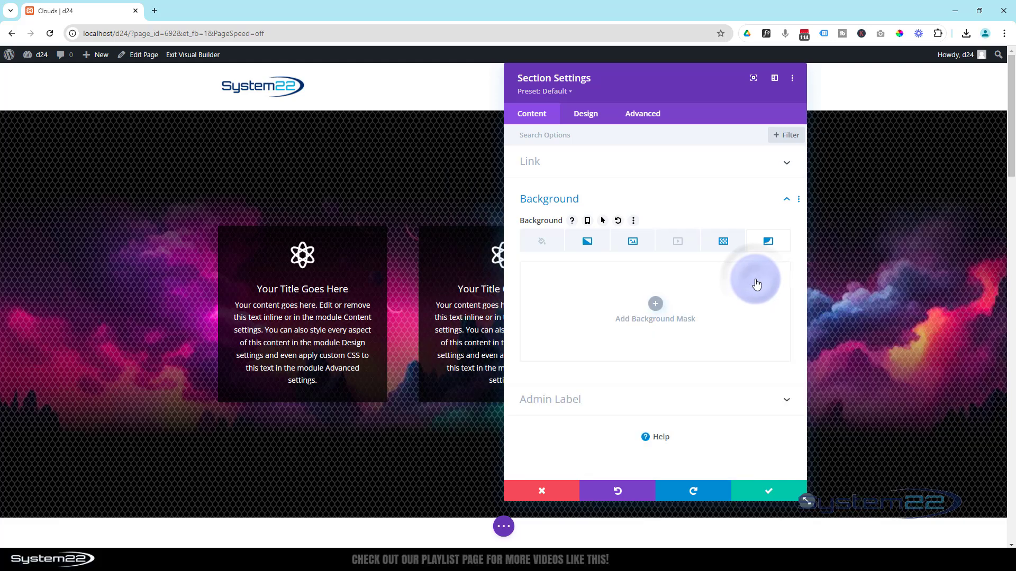
# Save the section settings, save the page as a draft, and exit the Visual Builder to the live page
pyautogui.click(768, 496)
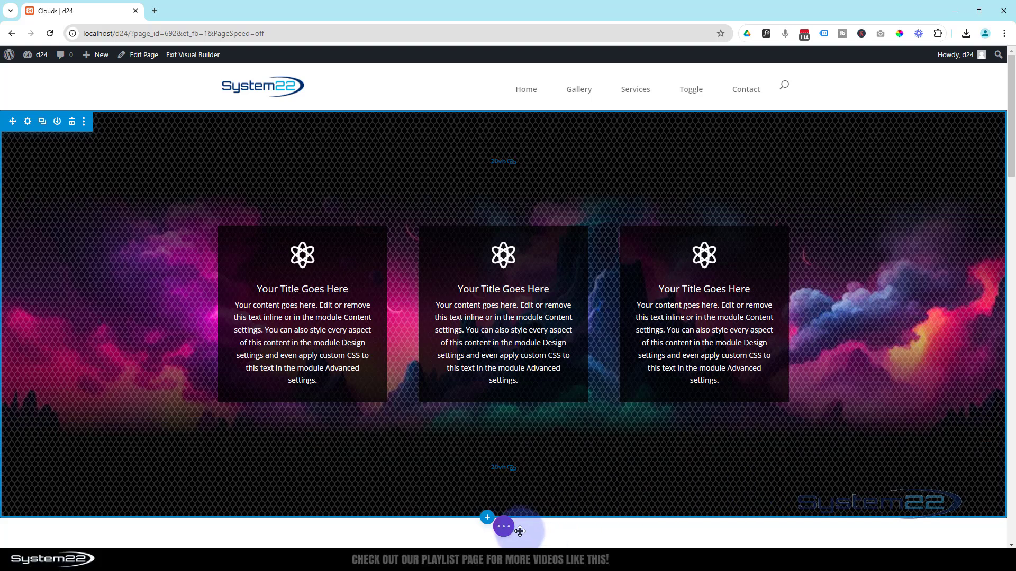
pyautogui.click(504, 526)
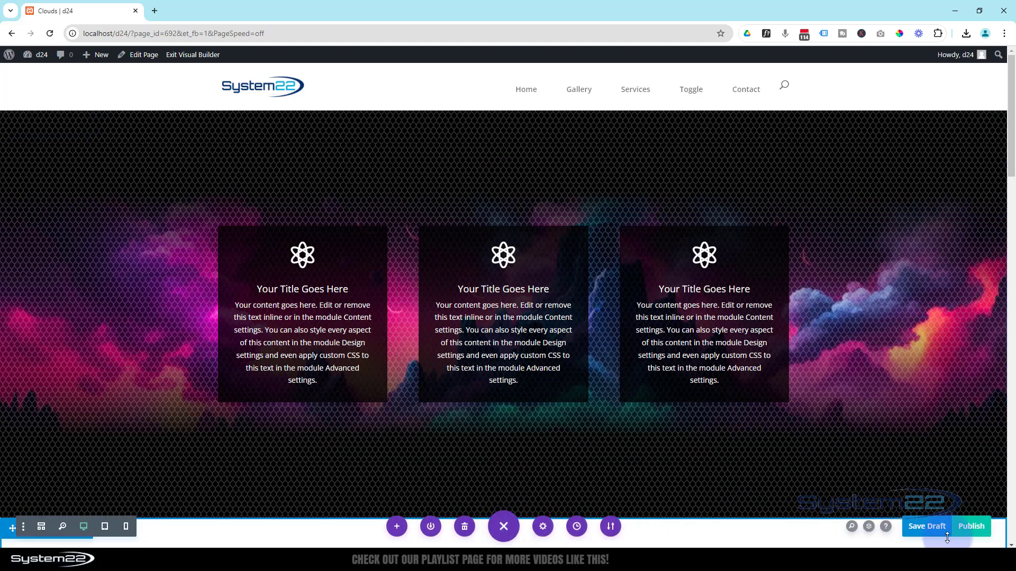
pyautogui.click(927, 529)
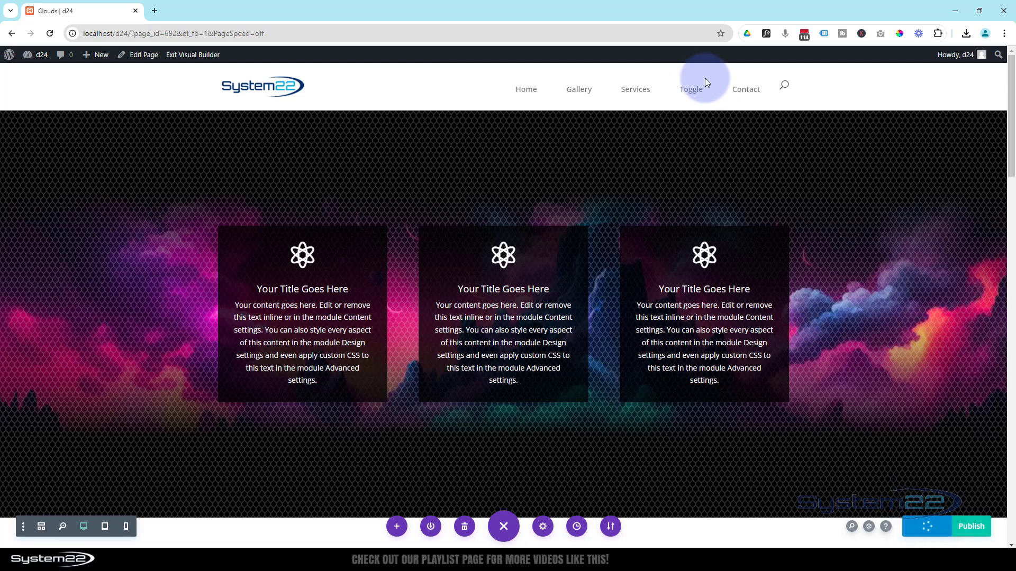
pyautogui.click(199, 55)
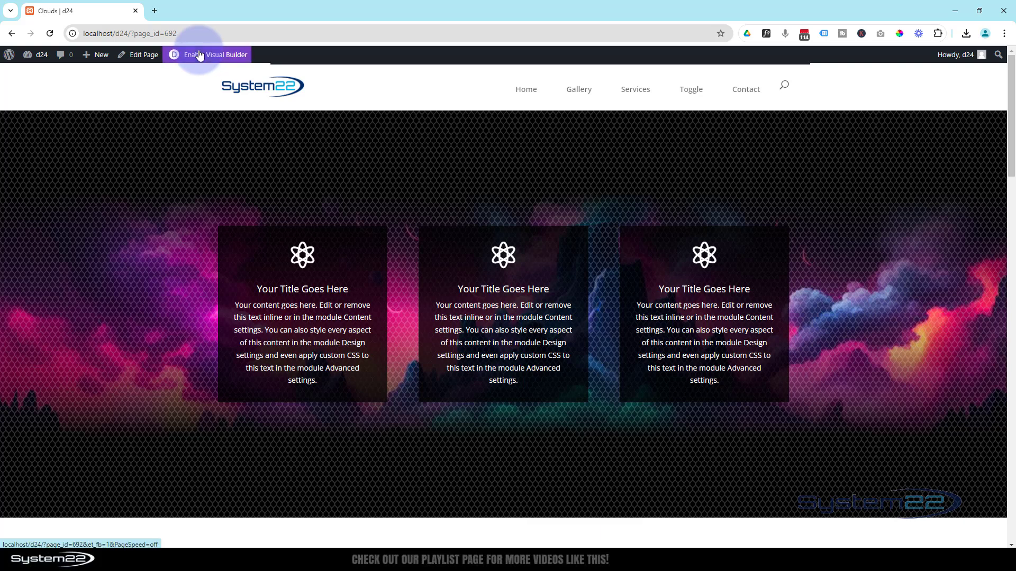
# Examine the section's responsive layout in the browser's device preview at iPhone 12 Pro and iPad Air sizes, and close the developer tools
pyautogui.hotkey('ctrl', 'shift', 'i')
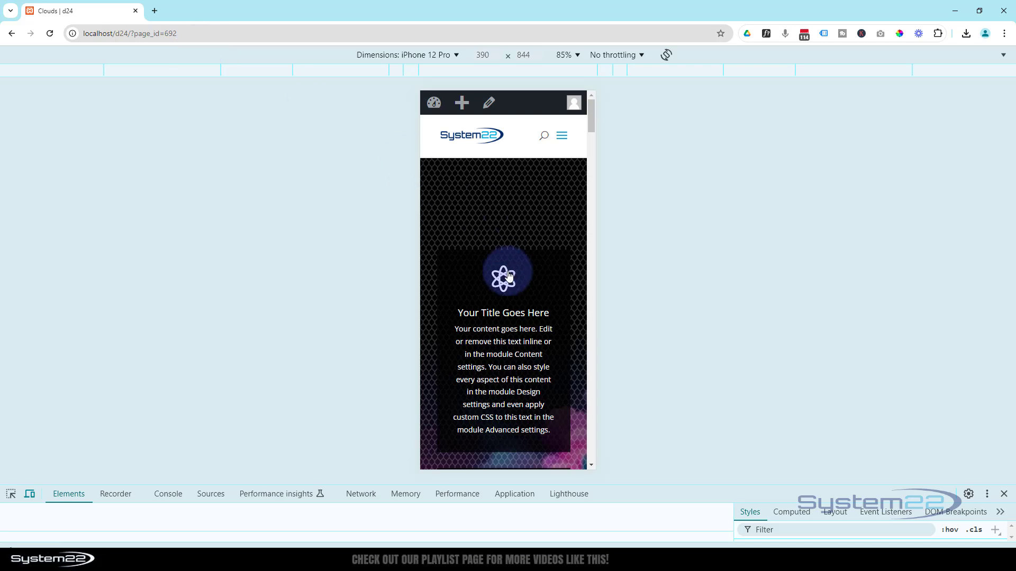
pyautogui.scroll(-10, 513, 242)
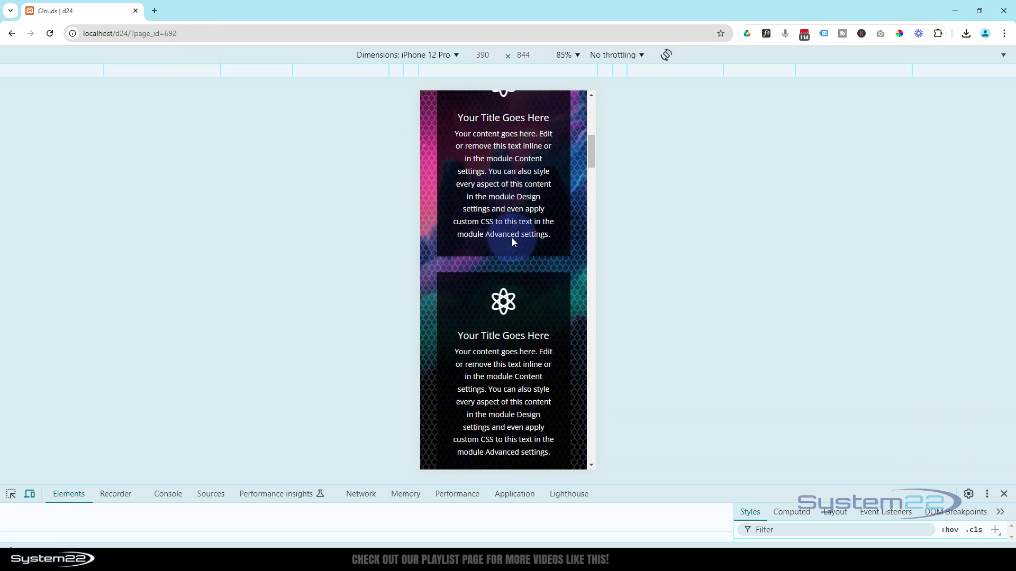
pyautogui.click(377, 53)
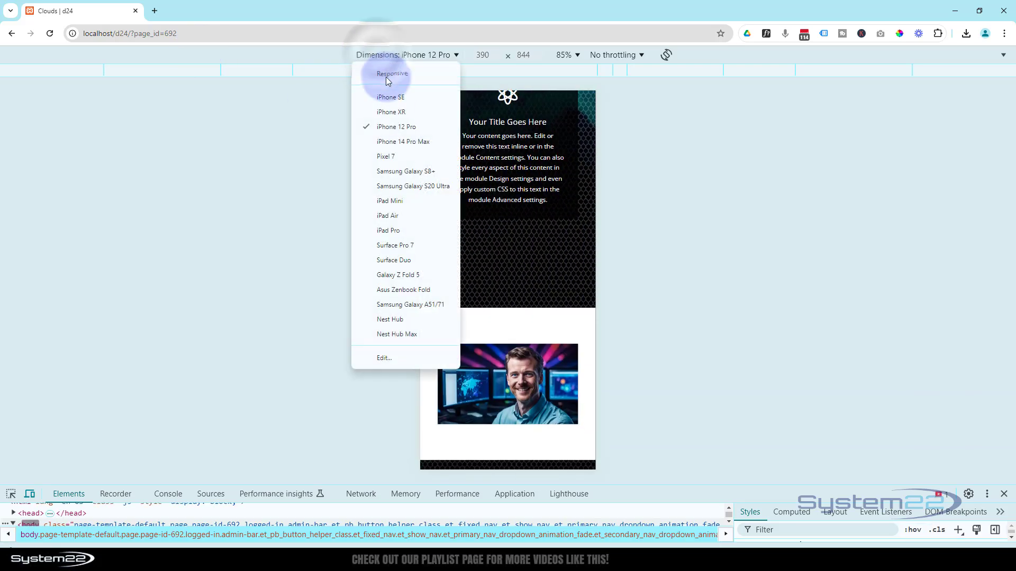
pyautogui.click(394, 222)
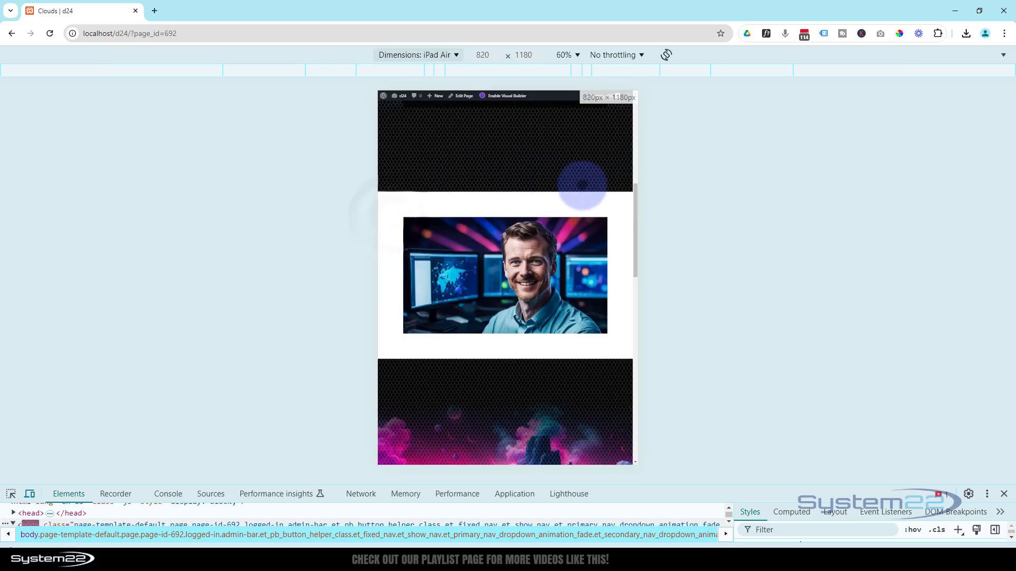
pyautogui.scroll(2, 582, 206)
pyautogui.scroll(5, 582, 207)
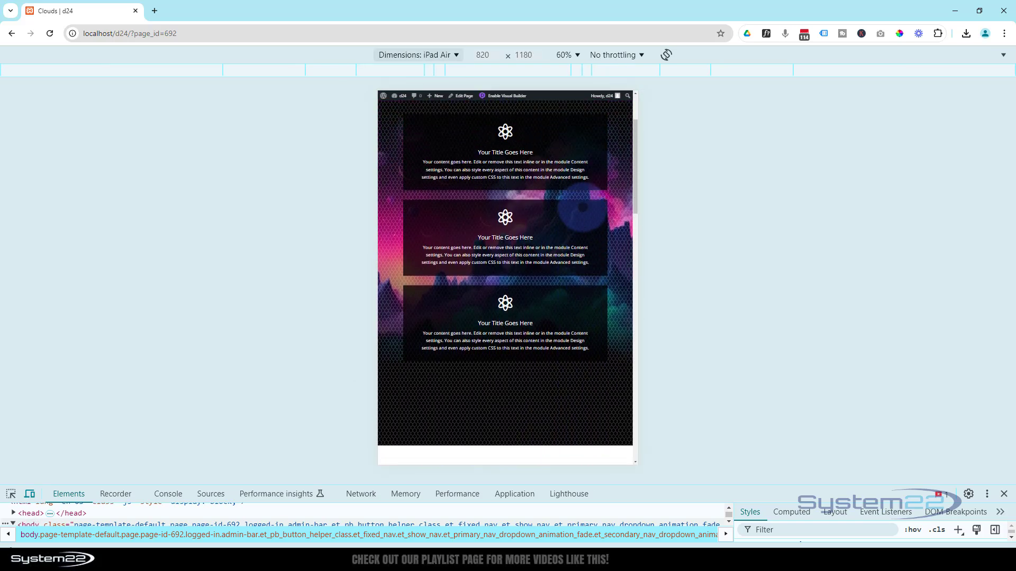
pyautogui.scroll(-5, 582, 206)
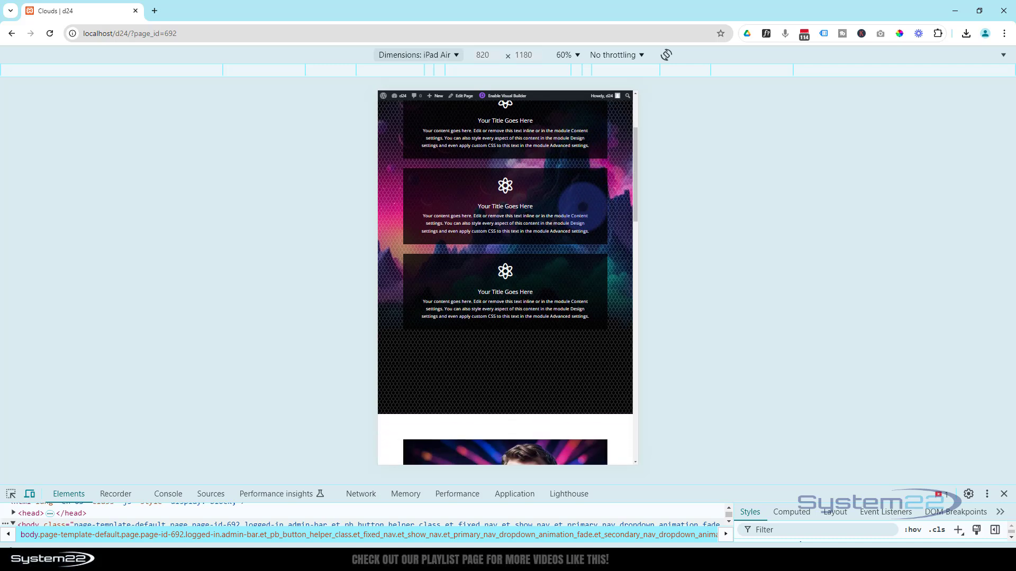
pyautogui.scroll(6, 583, 206)
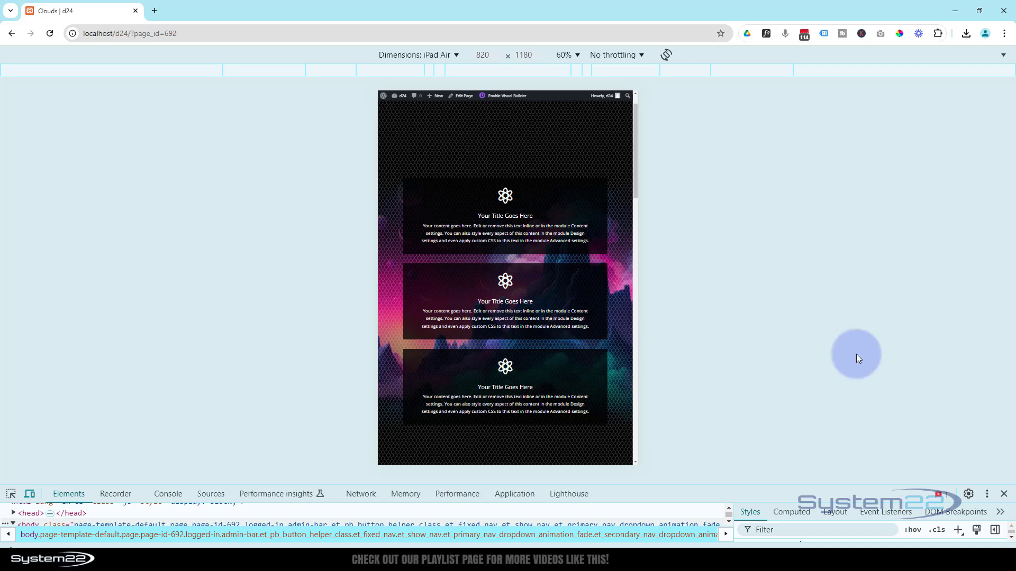
pyautogui.click(1005, 494)
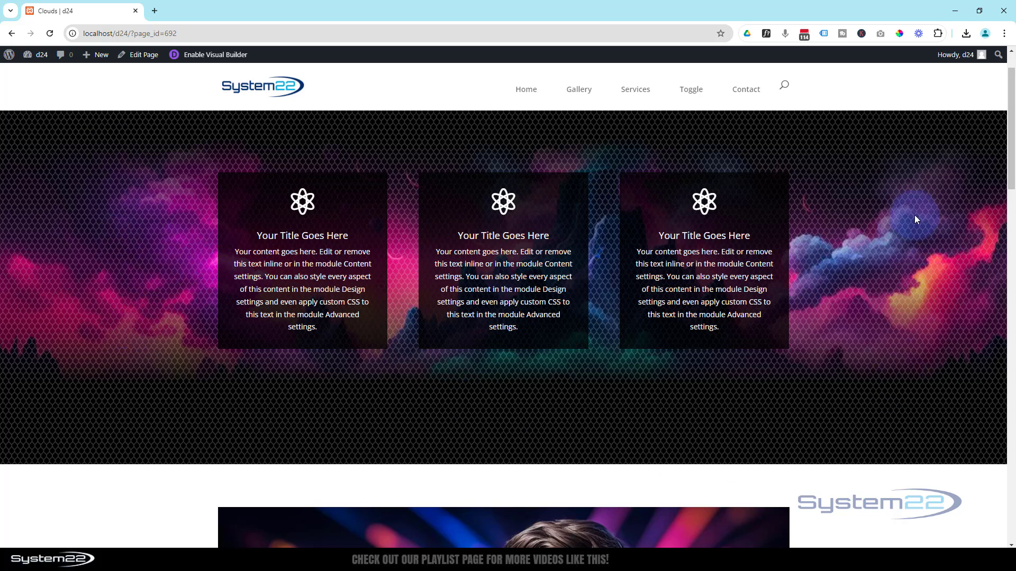
pyautogui.scroll(1, 127, 344)
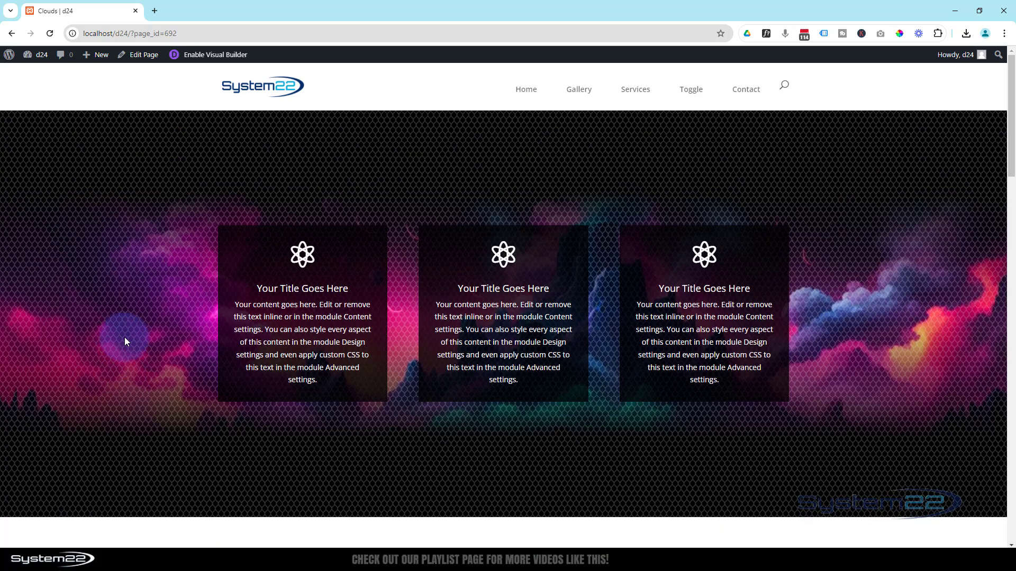
pyautogui.scroll(-2, 126, 337)
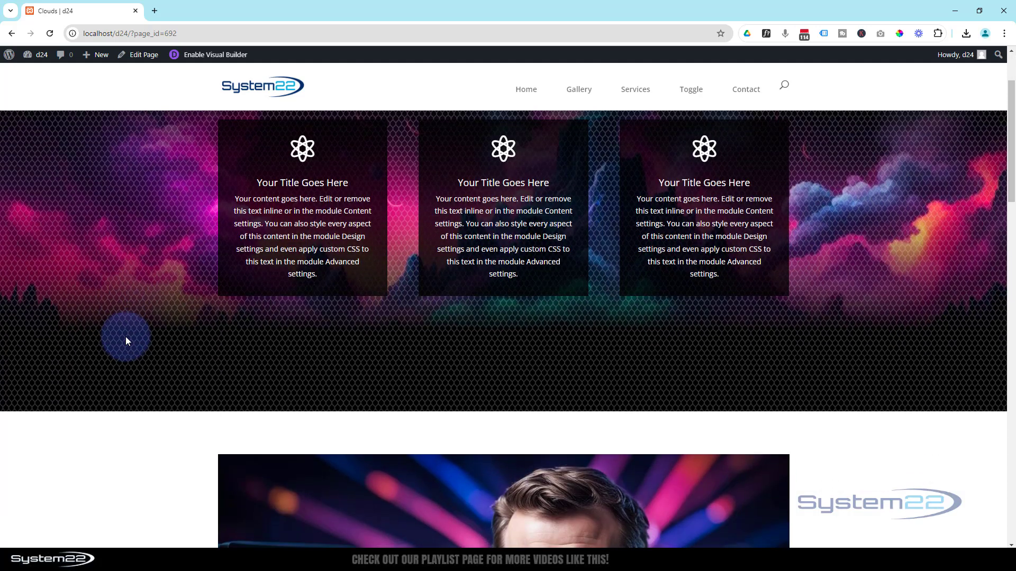
pyautogui.scroll(2, 126, 337)
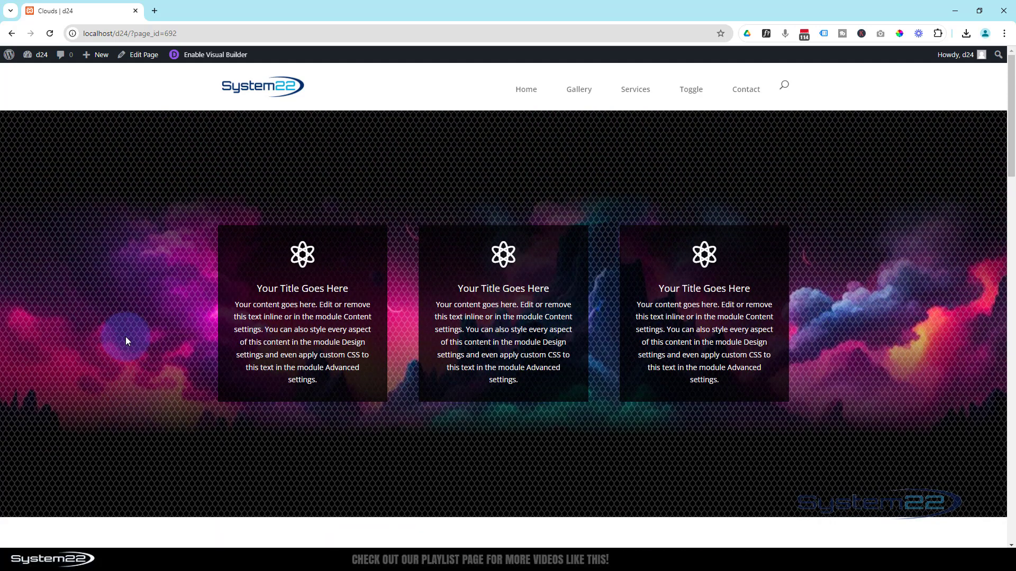